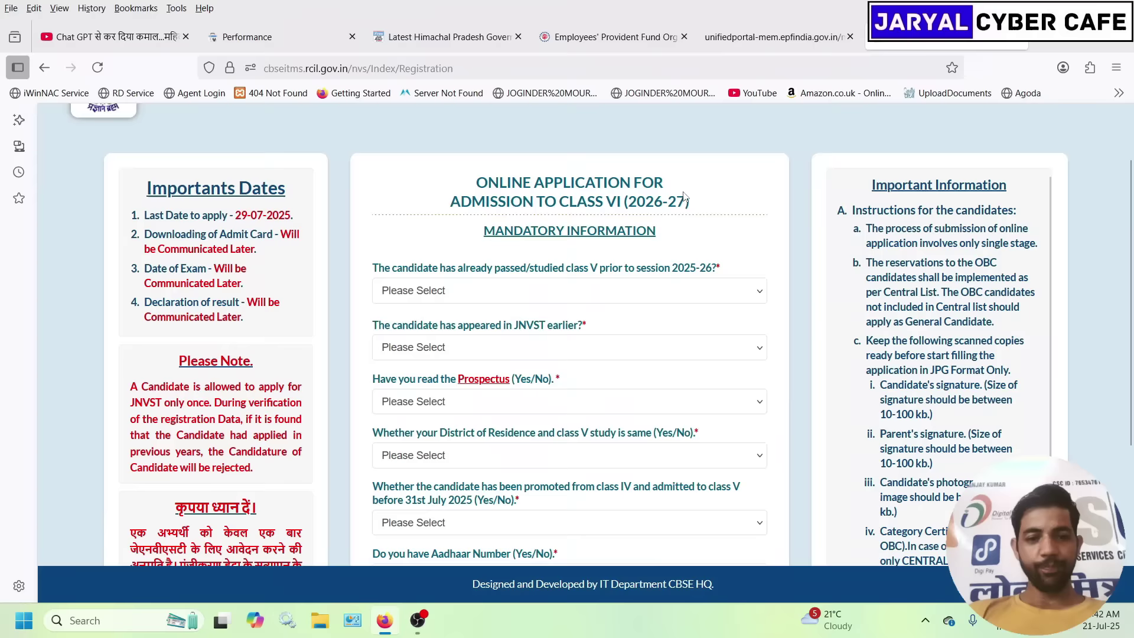
# - Answer No to prior class V study and earlier JNVST appearance, and Yes to reading the Prospectus and having the same residence and study district
pyautogui.click(411, 353)
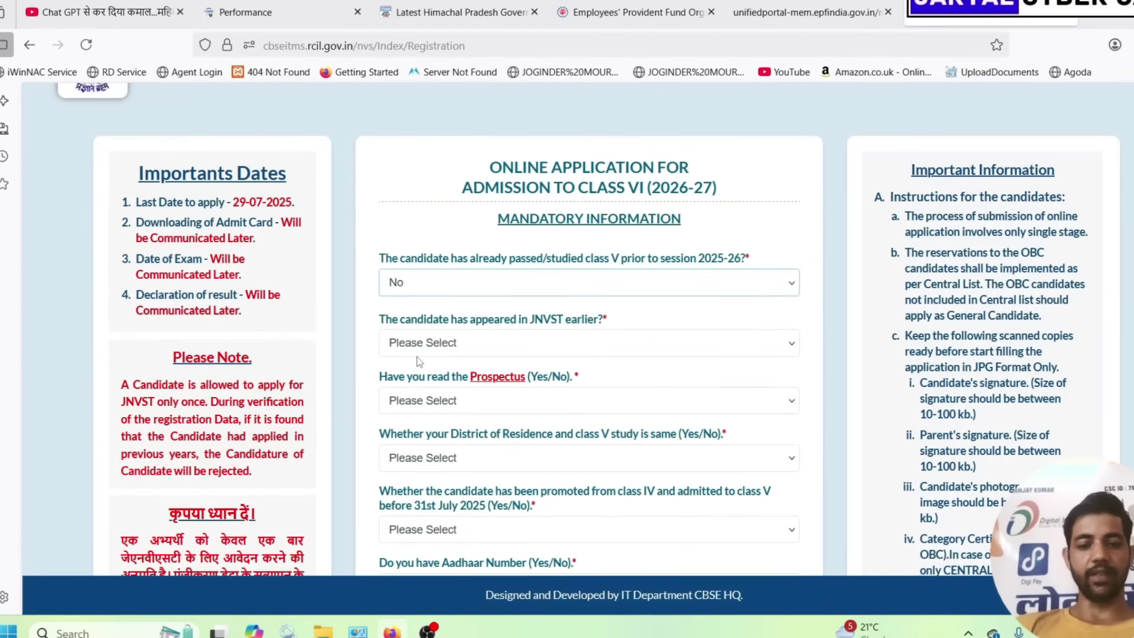
pyautogui.click(416, 348)
pyautogui.click(419, 411)
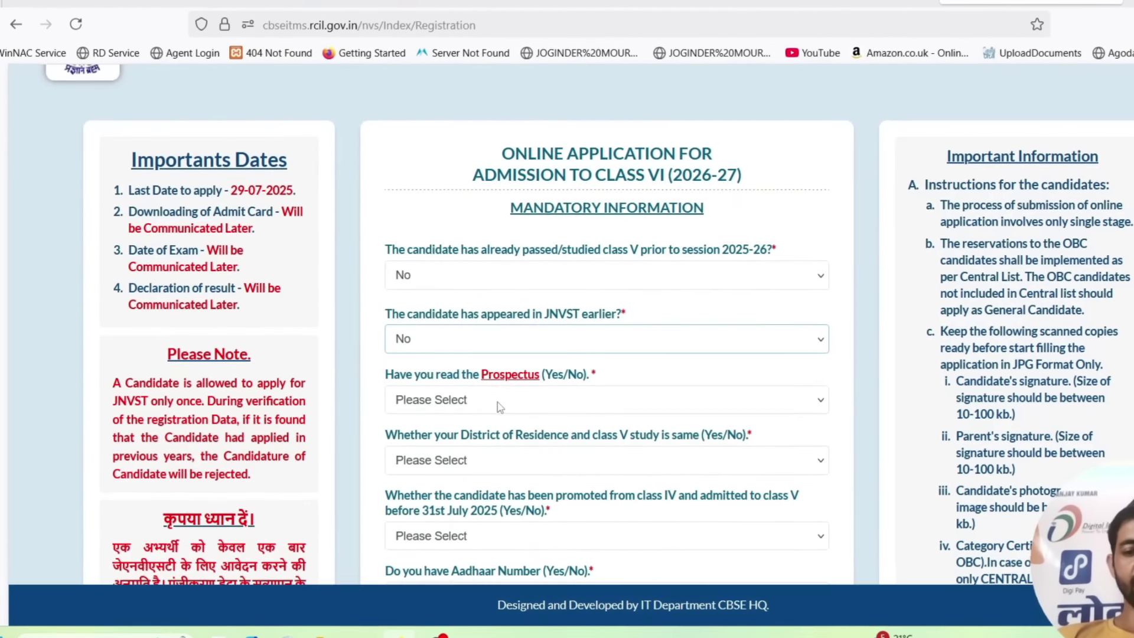
pyautogui.click(428, 402)
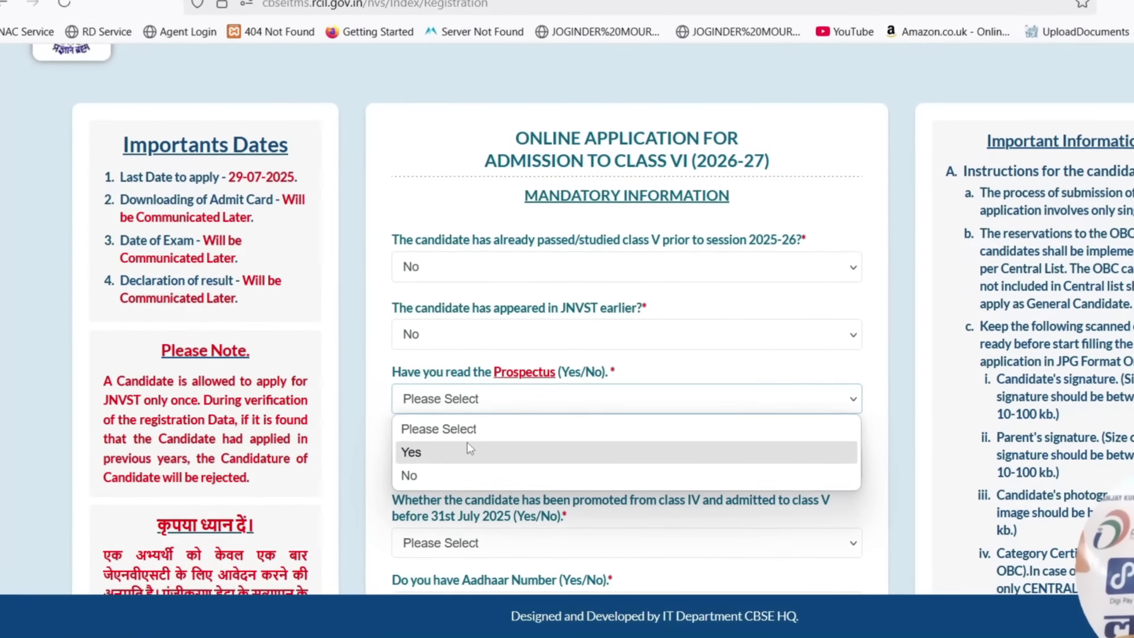
pyautogui.click(467, 449)
pyautogui.click(452, 462)
pyautogui.click(455, 522)
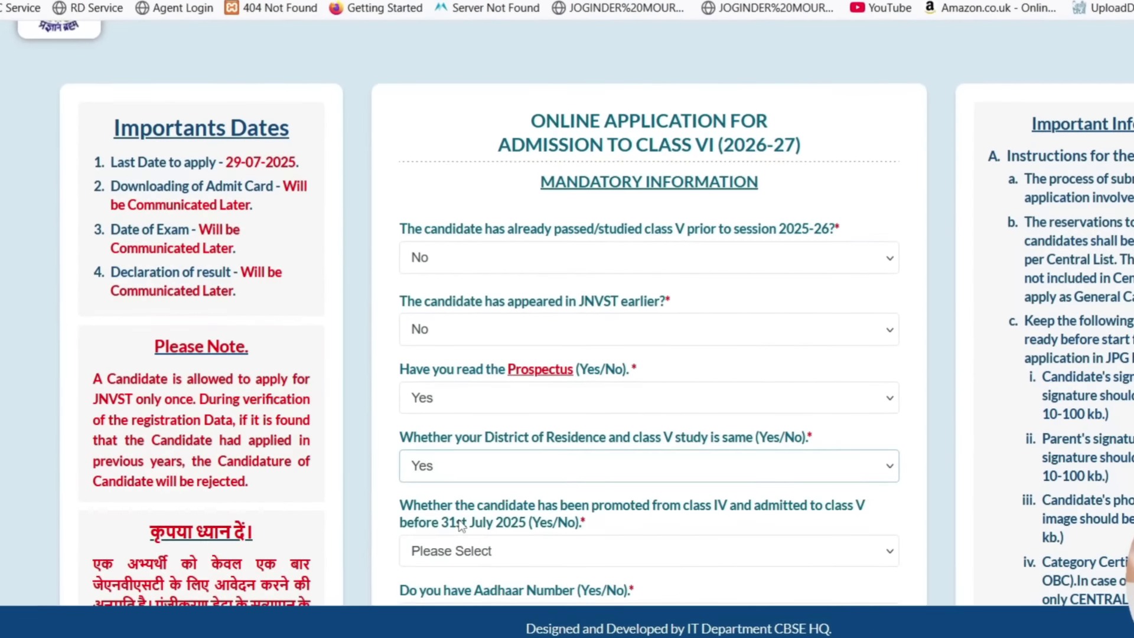
# - Answer Yes to promotion from class IV before 31st July 2025 and to having an Aadhaar number, and activate the Aadhaar number field
pyautogui.scroll(-5, 574, 236)
pyautogui.click(575, 239)
pyautogui.click(543, 295)
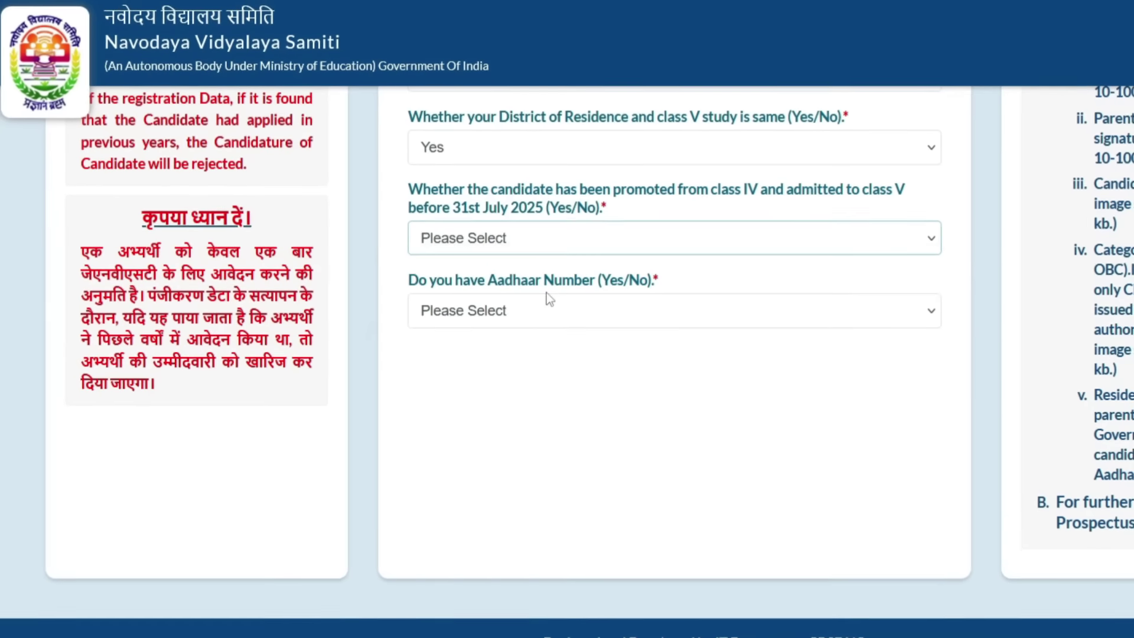
pyautogui.click(522, 315)
pyautogui.click(474, 378)
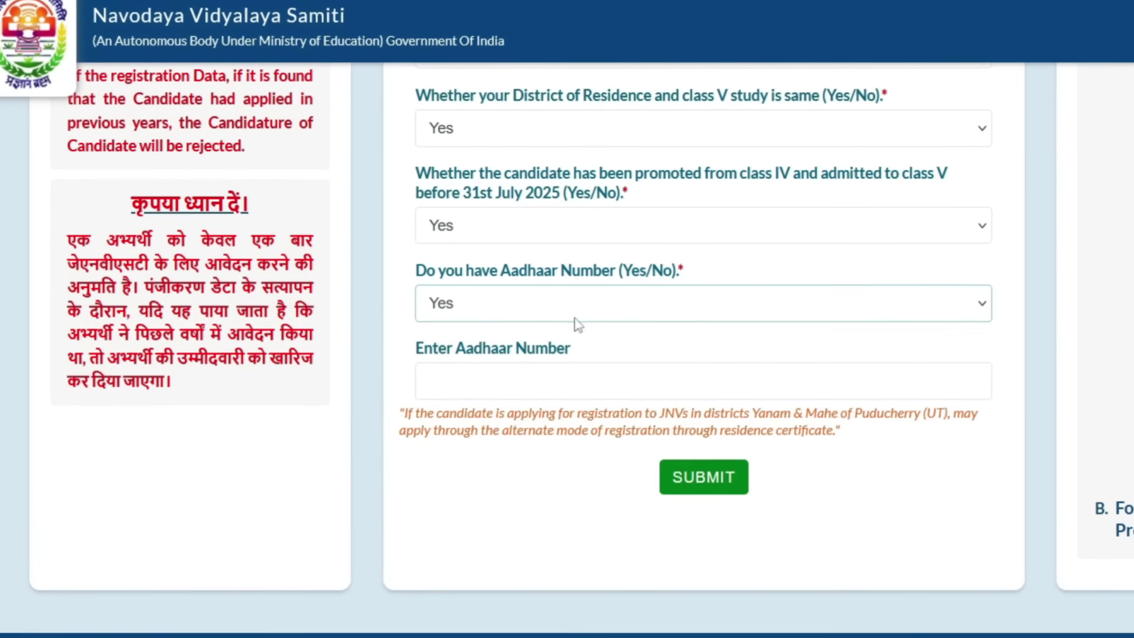
pyautogui.click(528, 373)
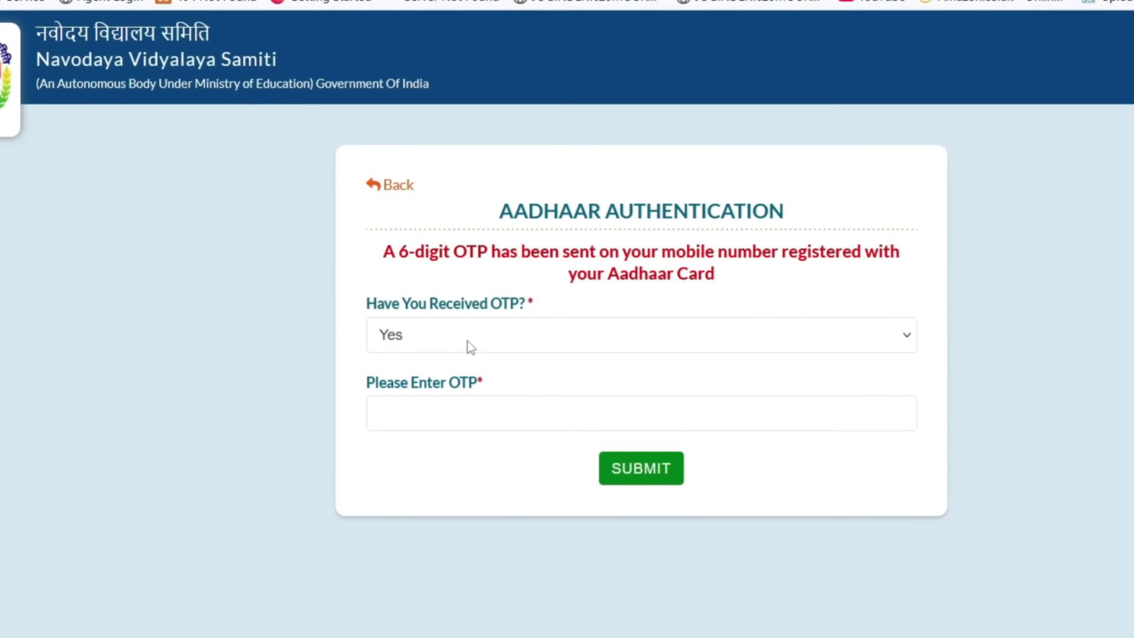
# - Mark the Aadhaar OTP as not received by choosing No, and submit the authentication form
pyautogui.click(512, 335)
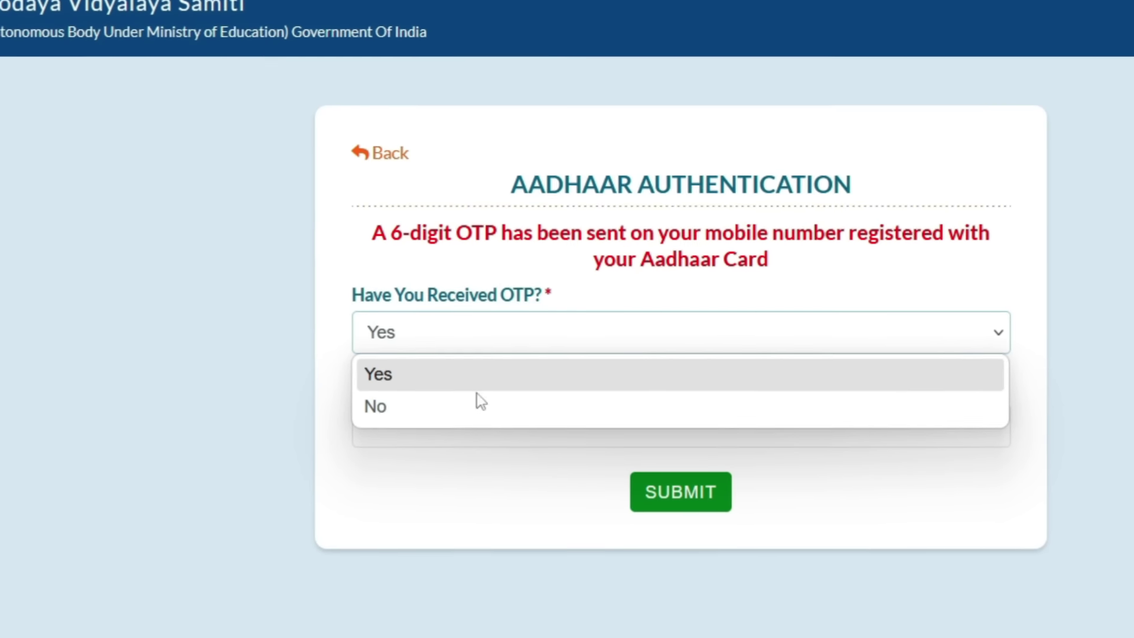
pyautogui.click(464, 410)
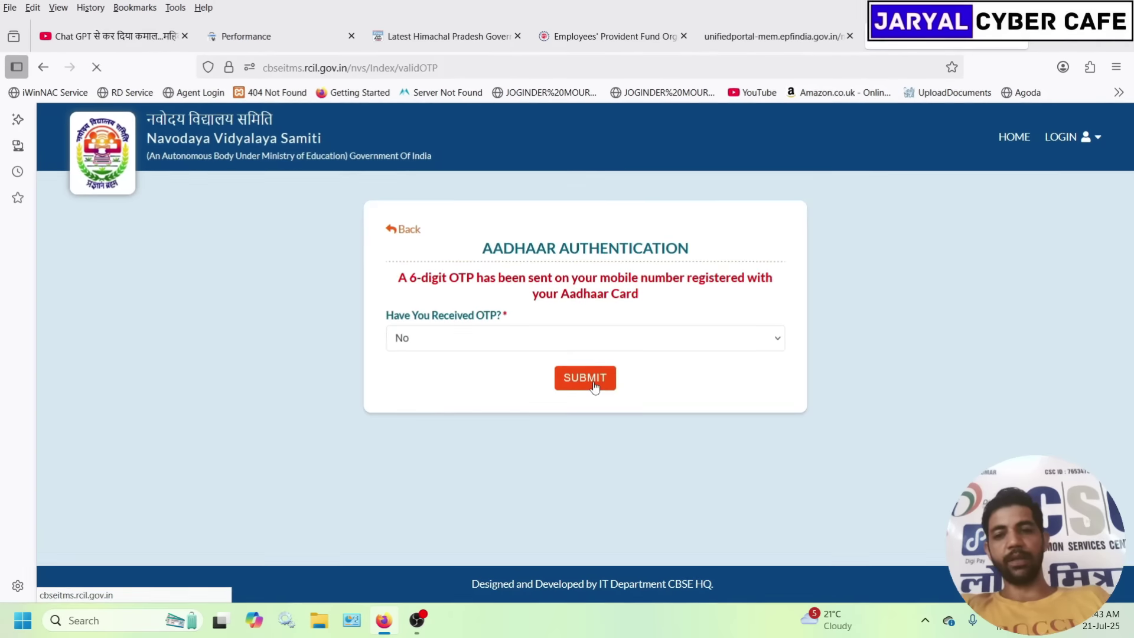
pyautogui.click(701, 407)
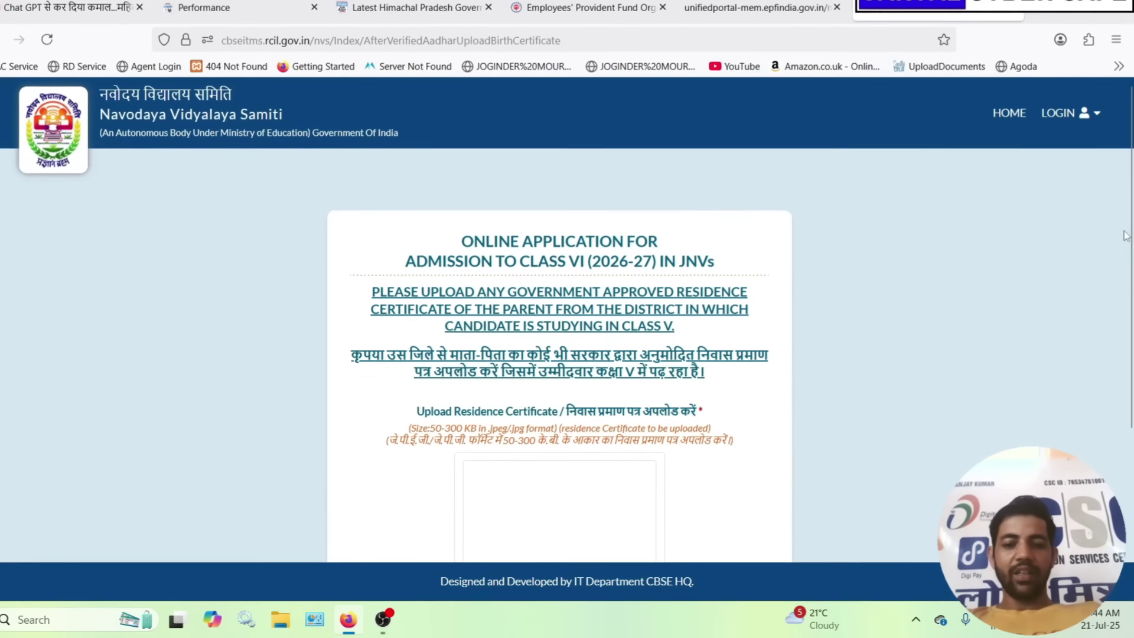
# - Open the file selection for uploading the parent's residence certificate
pyautogui.scroll(-3, 552, 354)
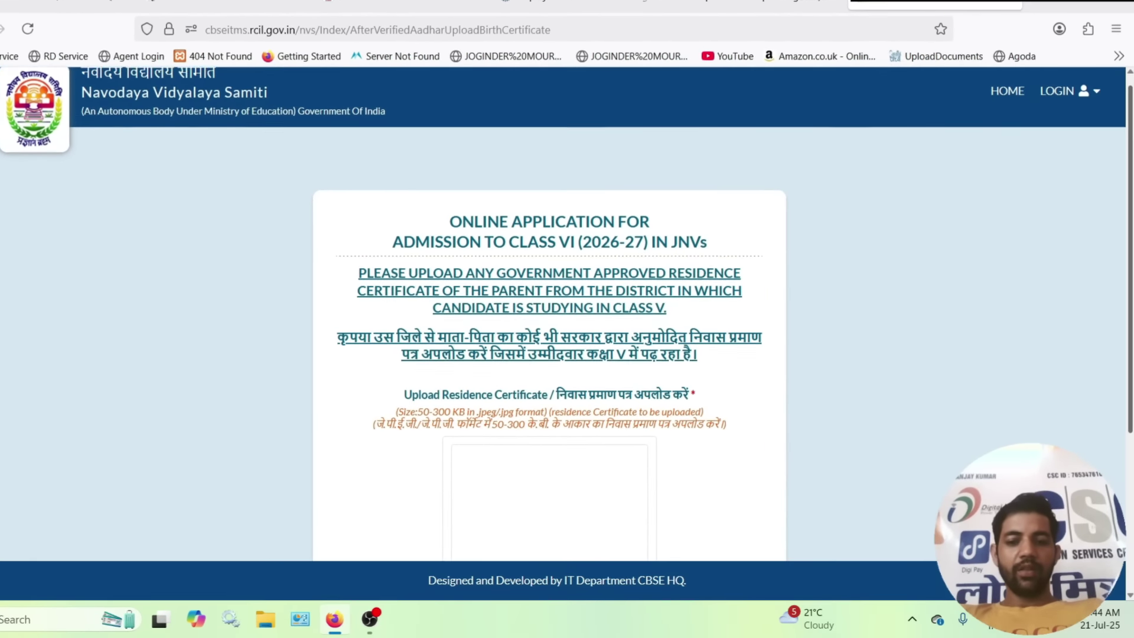
pyautogui.scroll(-2, 532, 355)
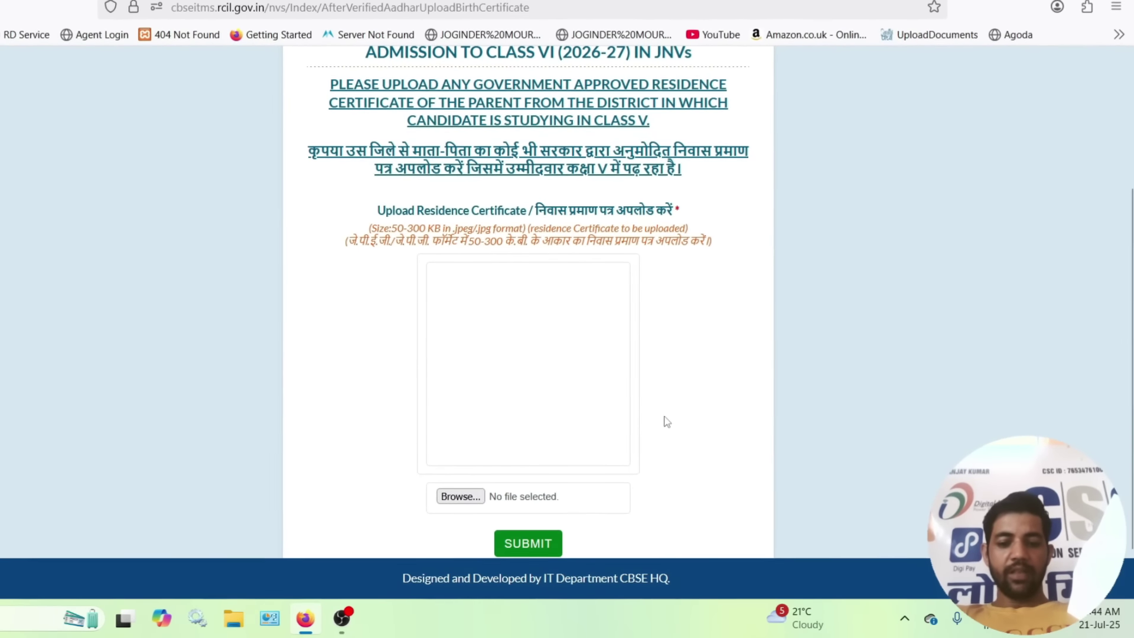
pyautogui.click(451, 495)
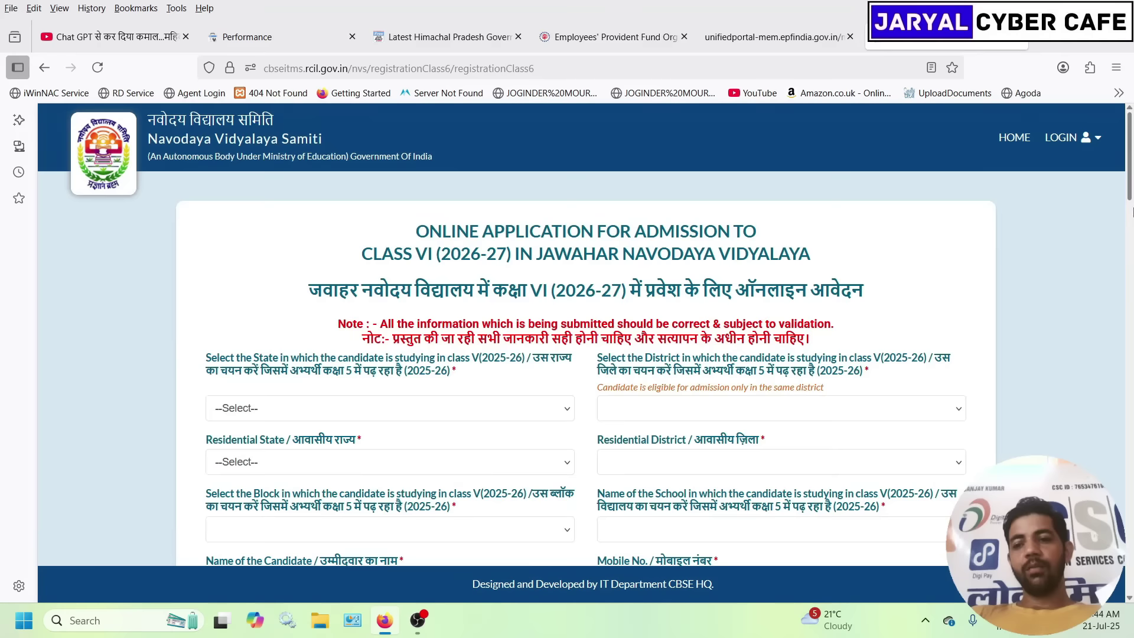
# - Set the candidate's state of class V study to HIMACHAL PRADESH and the district to CHAMBA
pyautogui.scroll(-2, 1132, 171)
pyautogui.moveTo(1133, 171); pyautogui.dragTo(1133, 195)
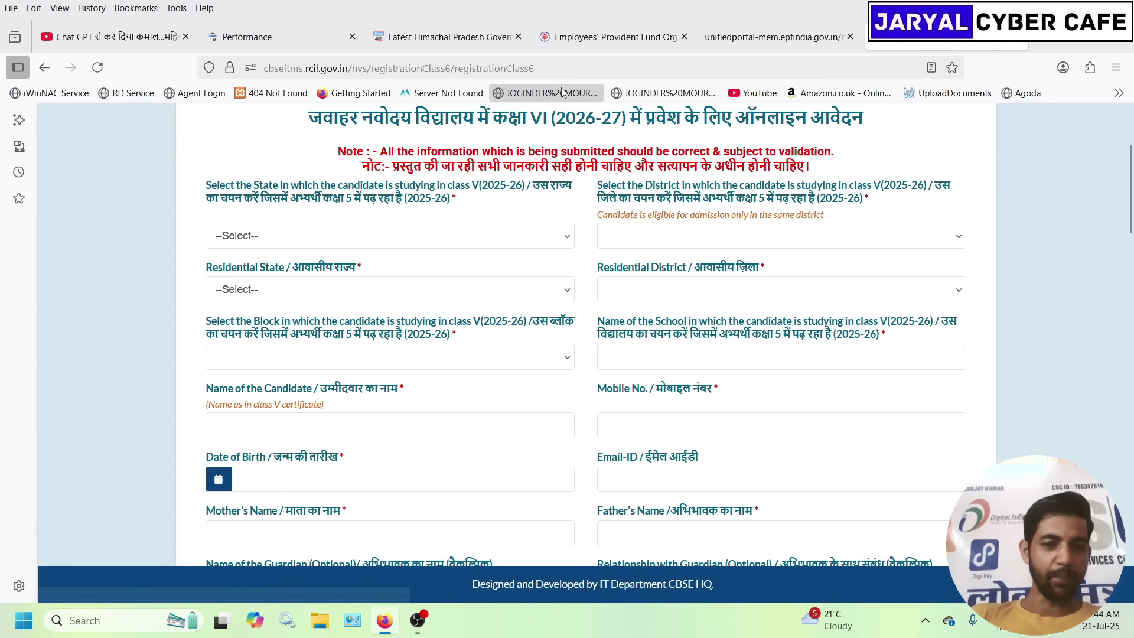
pyautogui.click(366, 231)
pyautogui.click(327, 435)
pyautogui.click(713, 234)
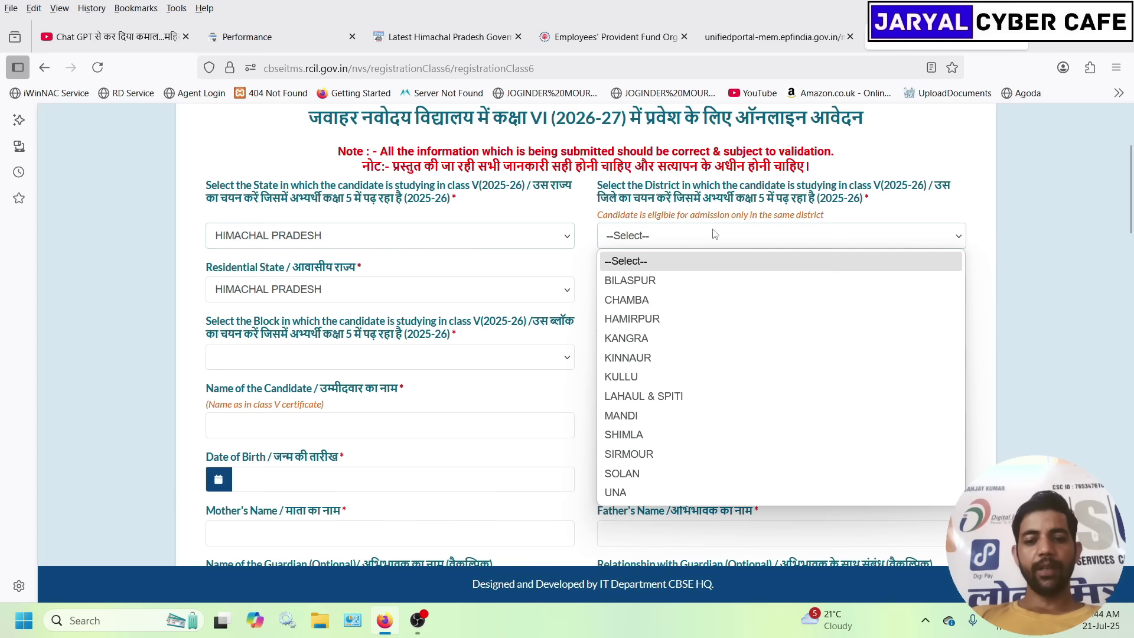
pyautogui.click(681, 299)
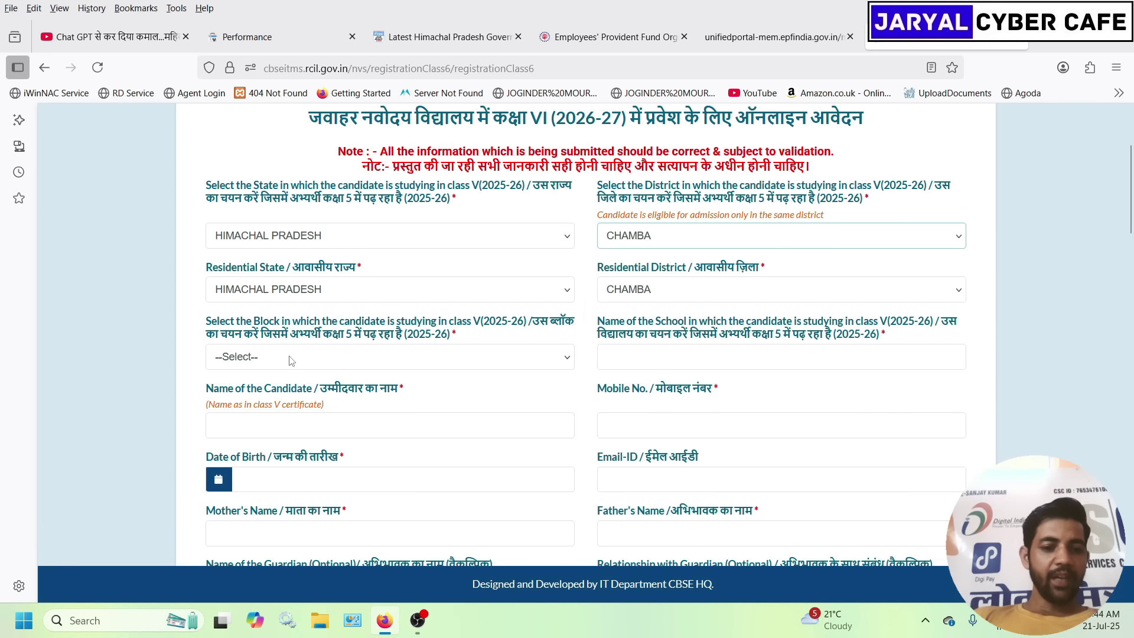
# - Set the block in which the candidate is studying in class V to SUNDLA
pyautogui.click(300, 357)
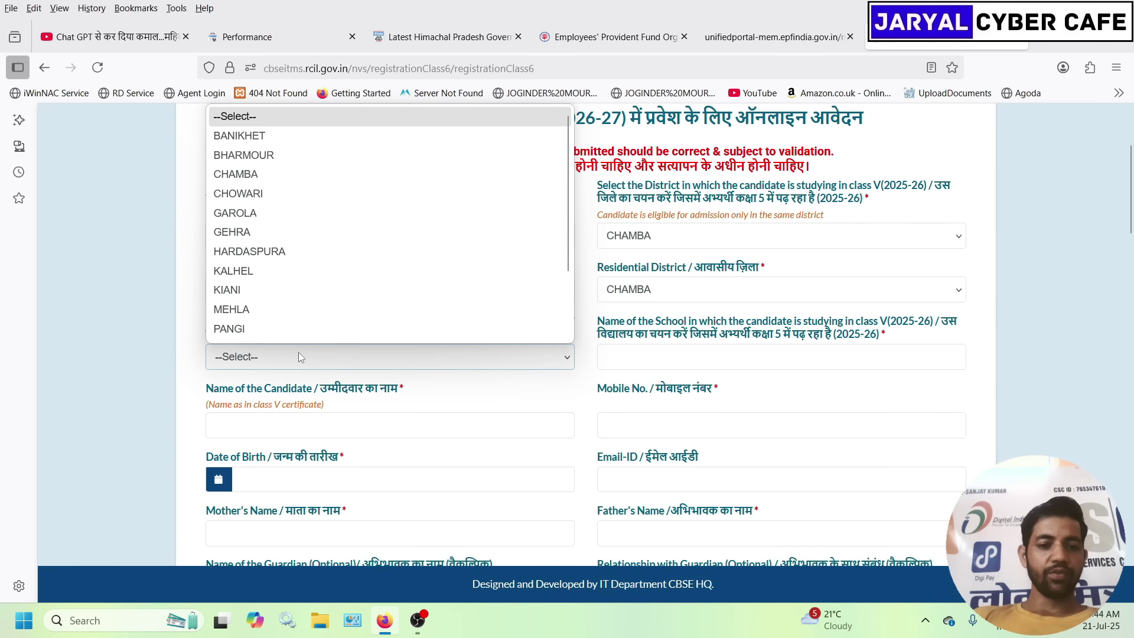
pyautogui.write('su')
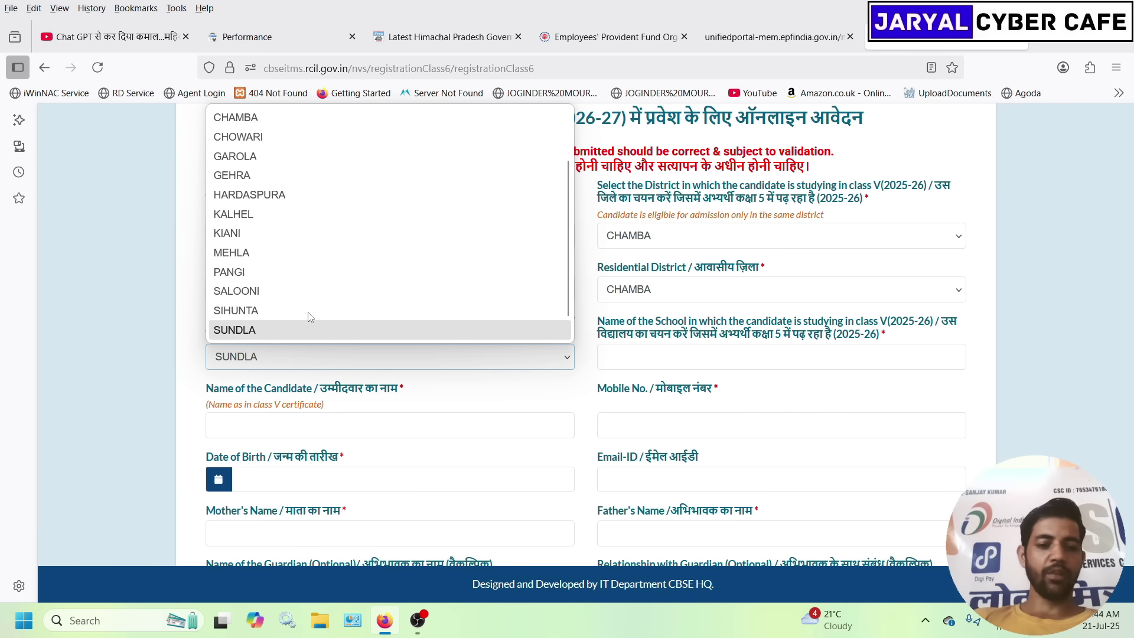
pyautogui.click(300, 331)
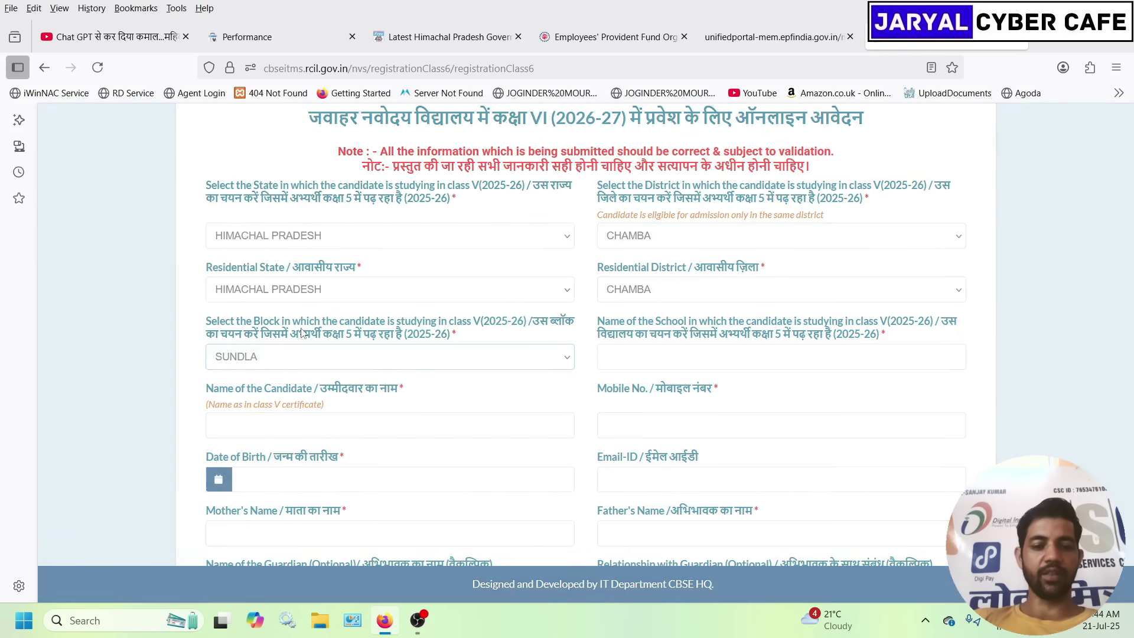
pyautogui.click(665, 361)
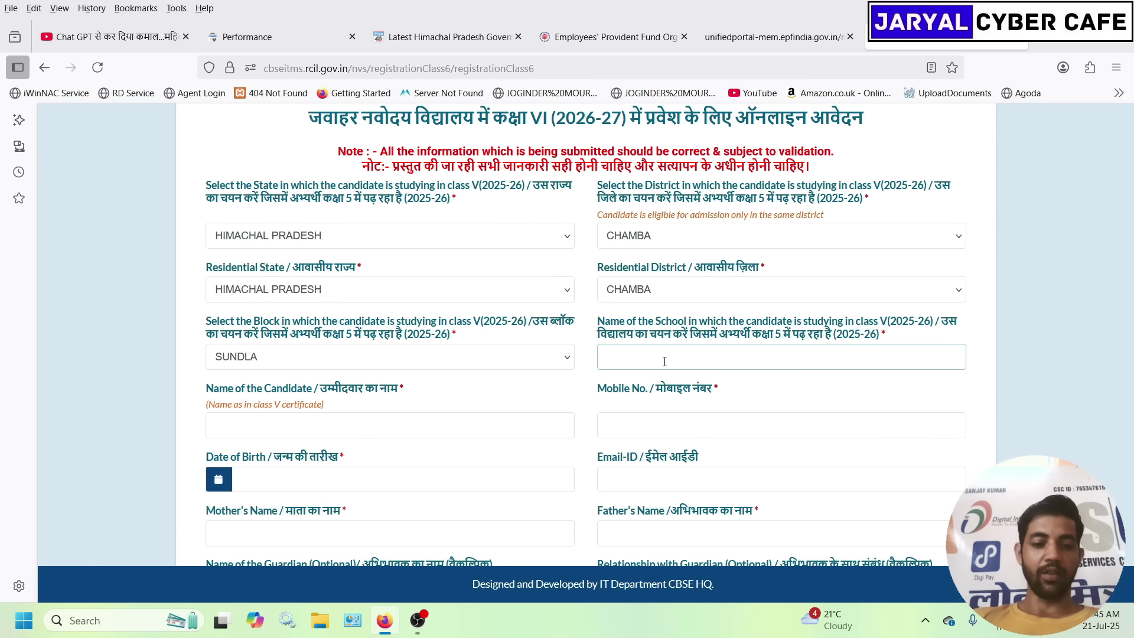
pyautogui.click(415, 422)
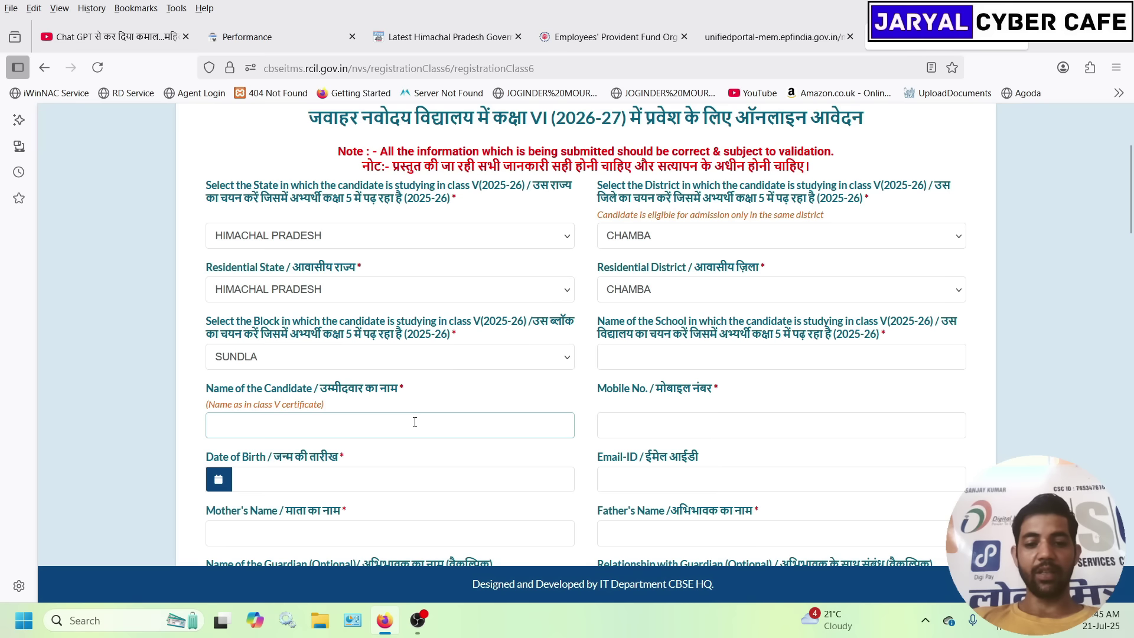
pyautogui.click(631, 431)
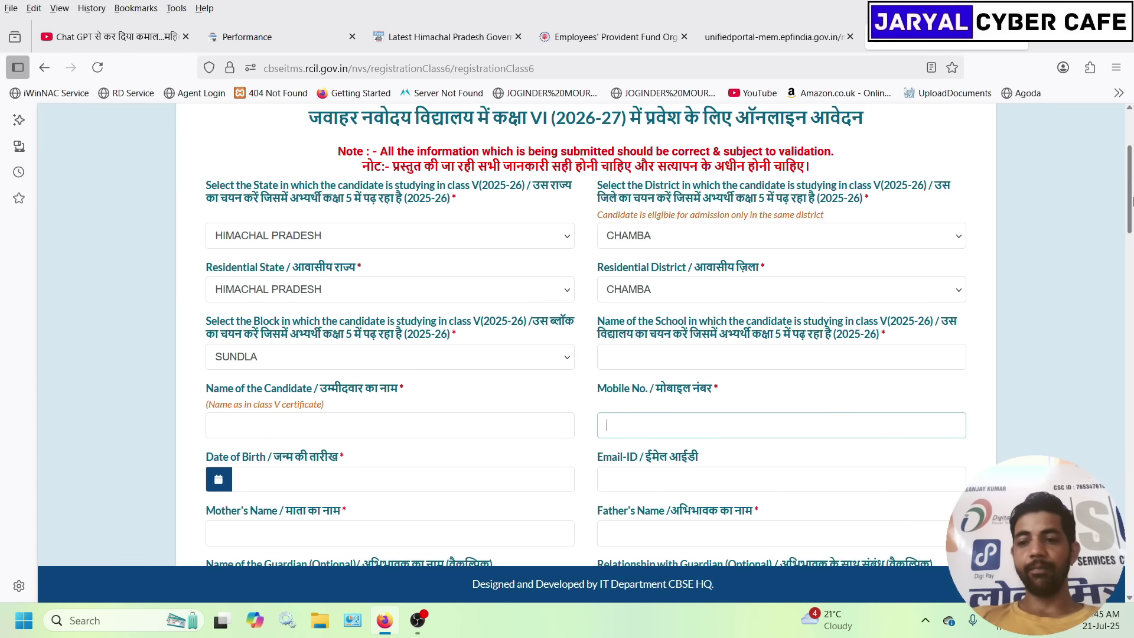
# - Pick the candidate's date of birth from the calendar
pyautogui.scroll(-4, 1084, 255)
pyautogui.click(323, 256)
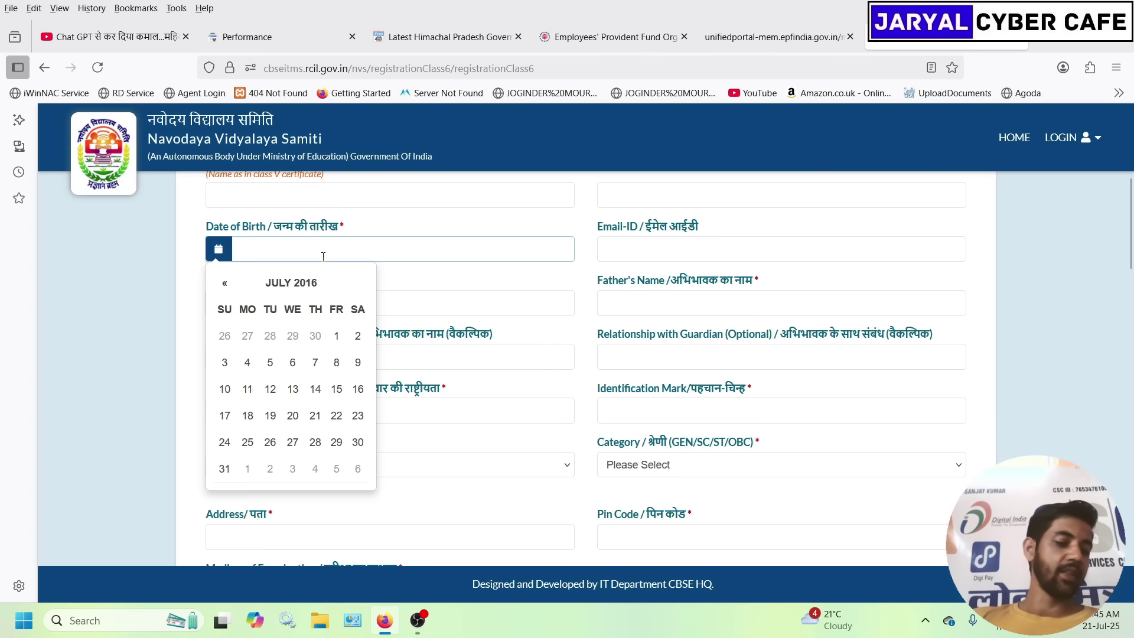
pyautogui.click(224, 283)
pyautogui.click(224, 283)
pyautogui.click(224, 283)
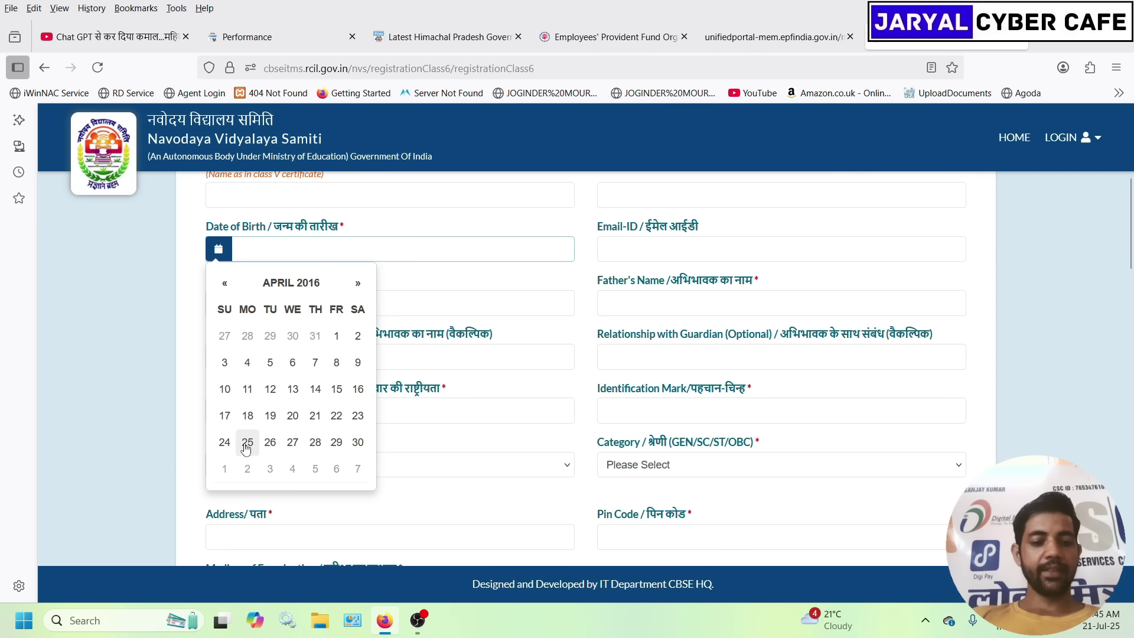
pyautogui.click(224, 444)
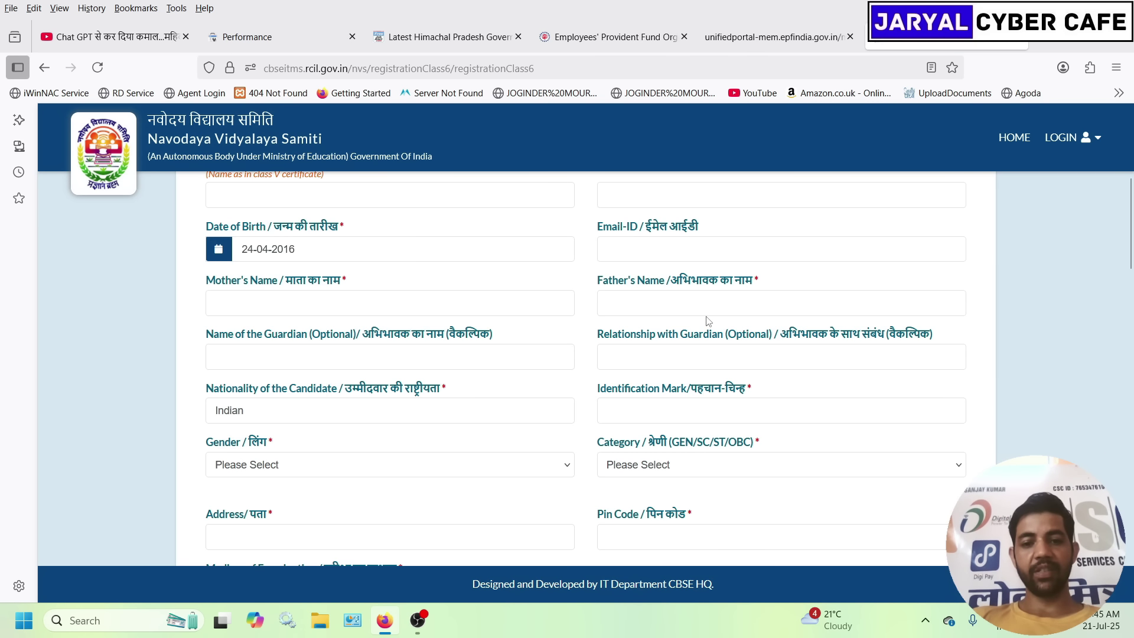
pyautogui.click(716, 253)
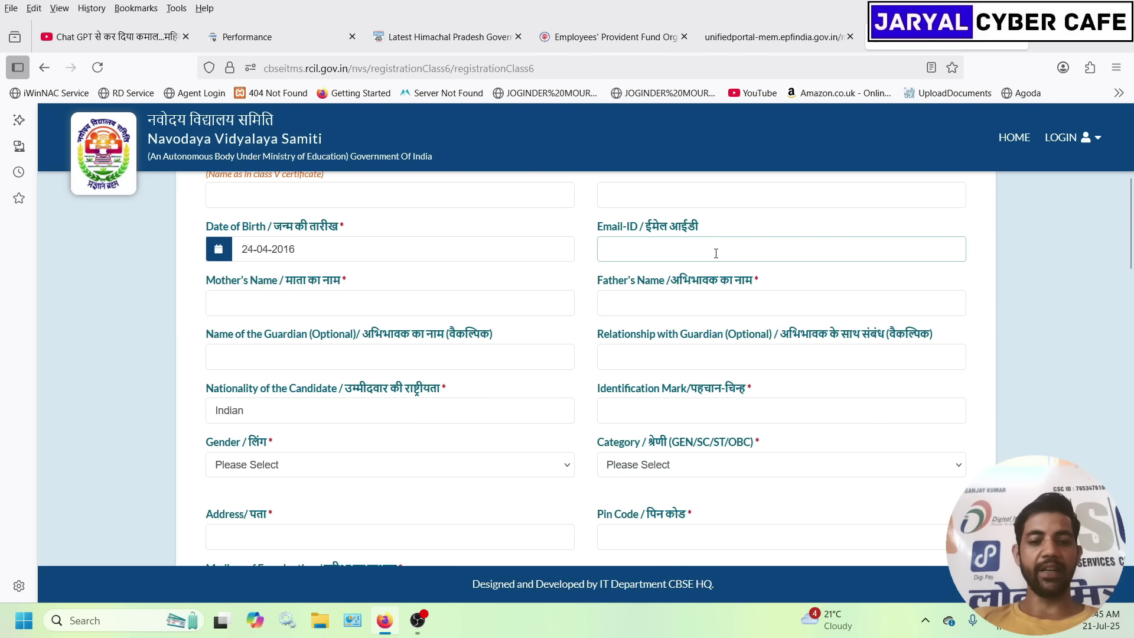
pyautogui.click(278, 306)
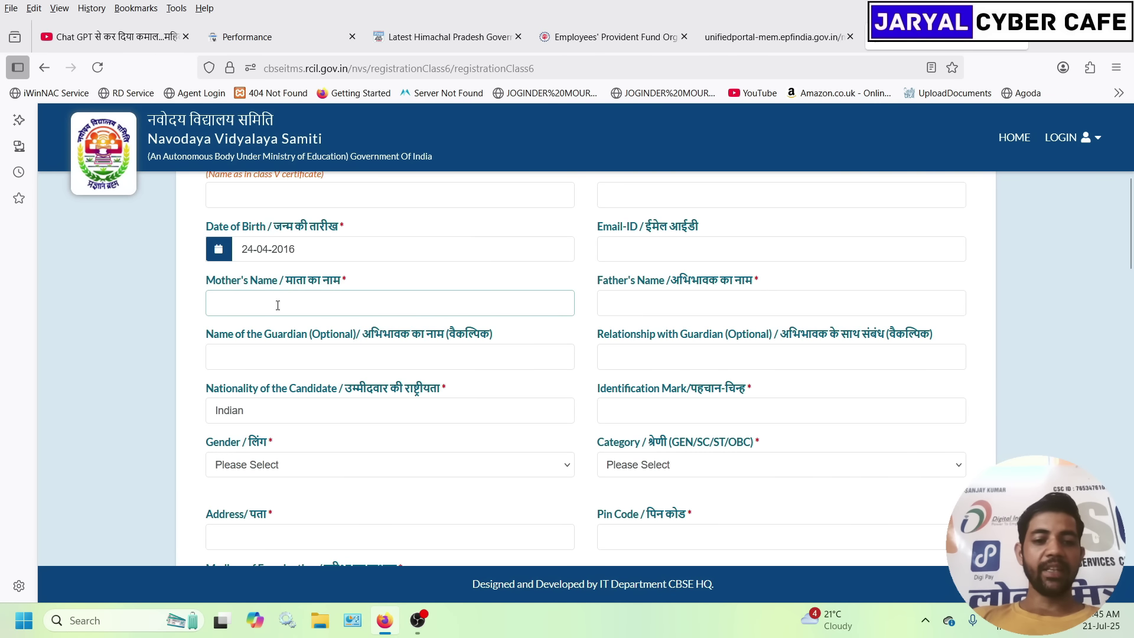
pyautogui.click(659, 301)
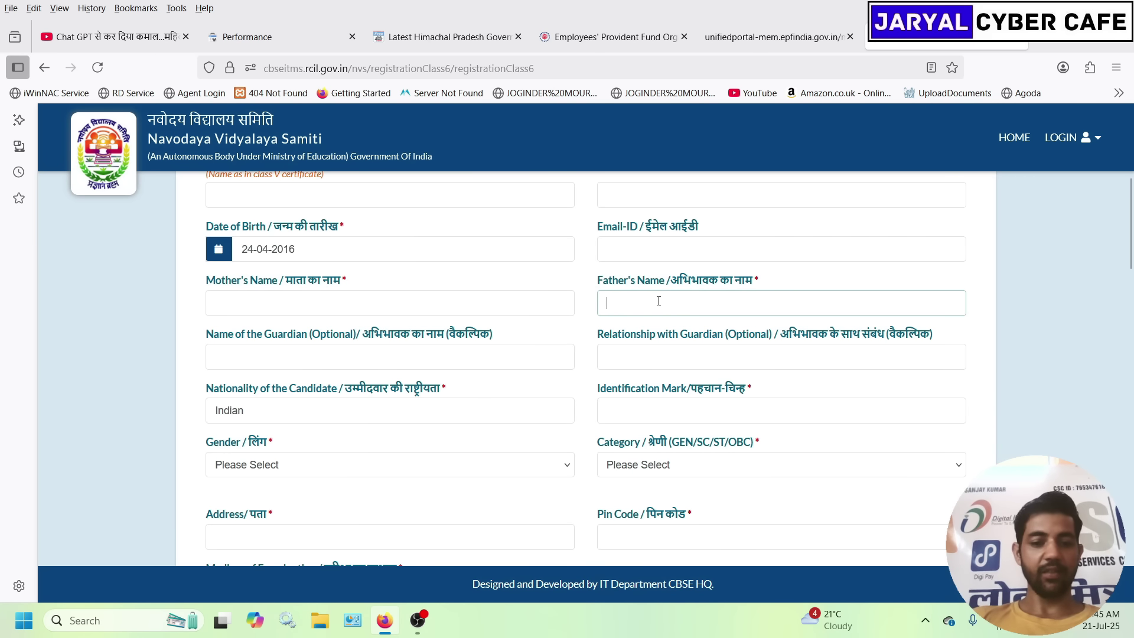
pyautogui.scroll(-3, 359, 355)
pyautogui.press('Tab')
pyautogui.press('Tab')
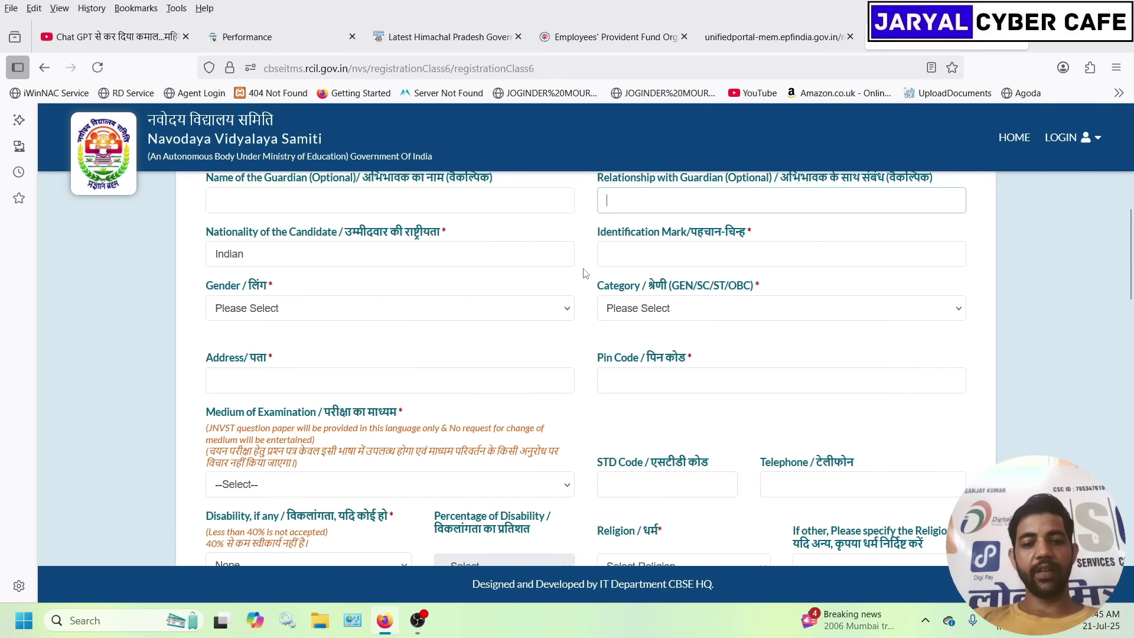
pyautogui.click(657, 252)
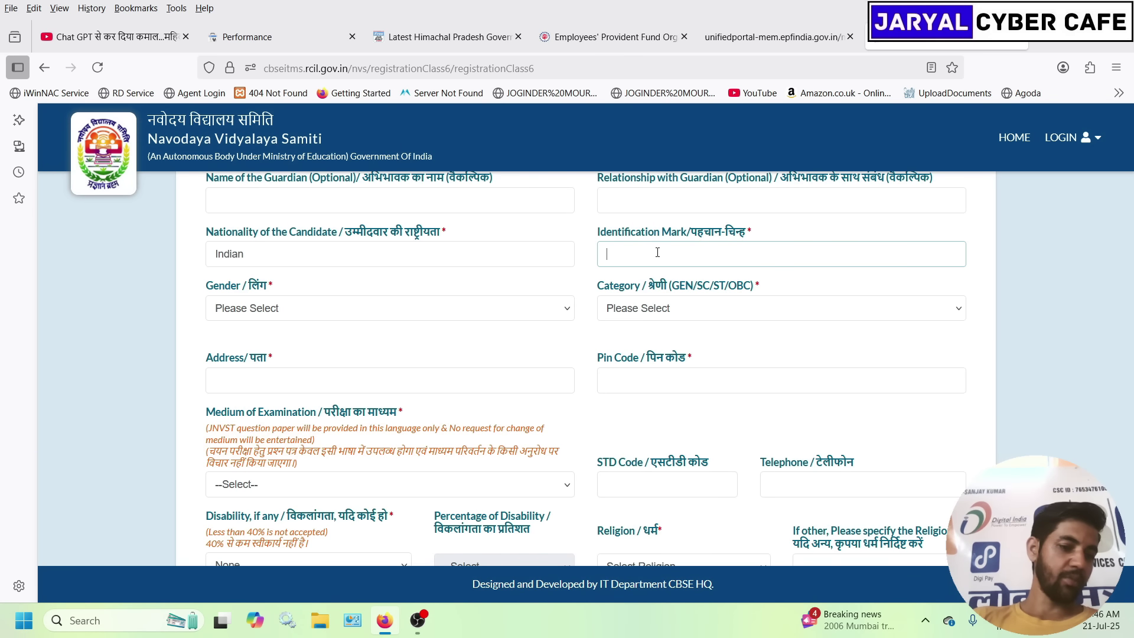
# - Set the candidate's gender to Female and the category to SC
pyautogui.click(333, 312)
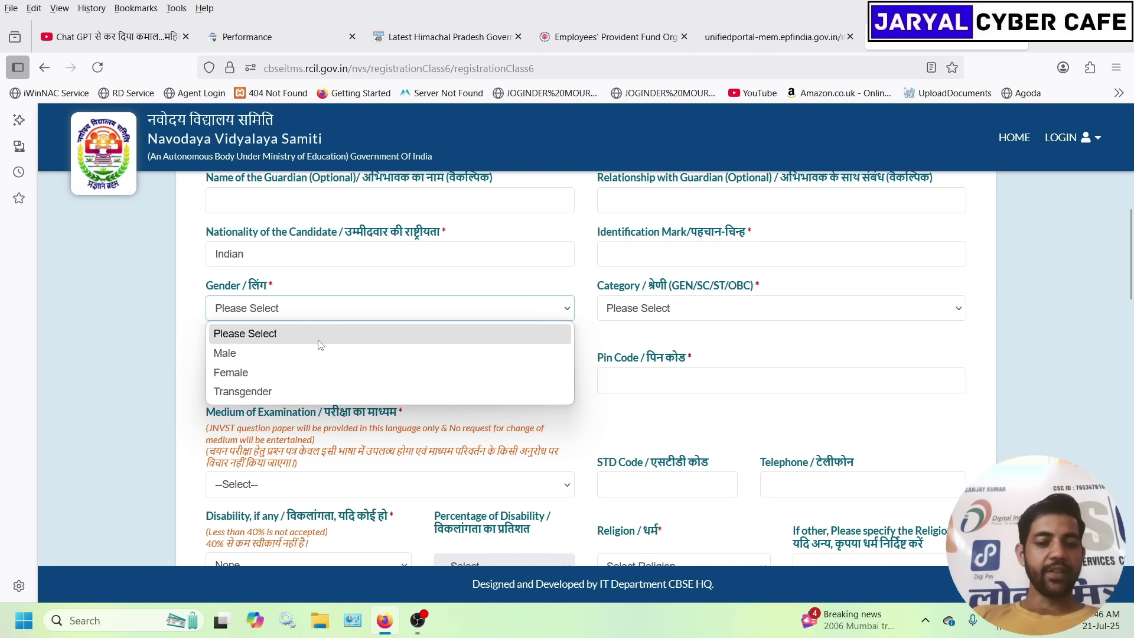
pyautogui.click(303, 381)
pyautogui.click(678, 314)
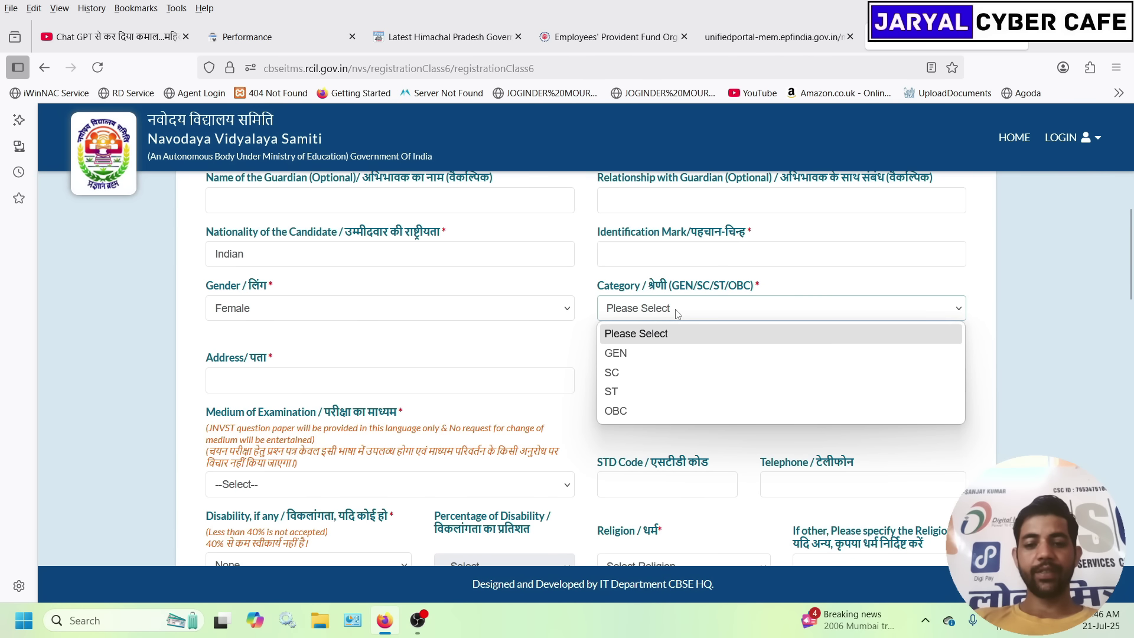
pyautogui.click(645, 384)
pyautogui.click(393, 386)
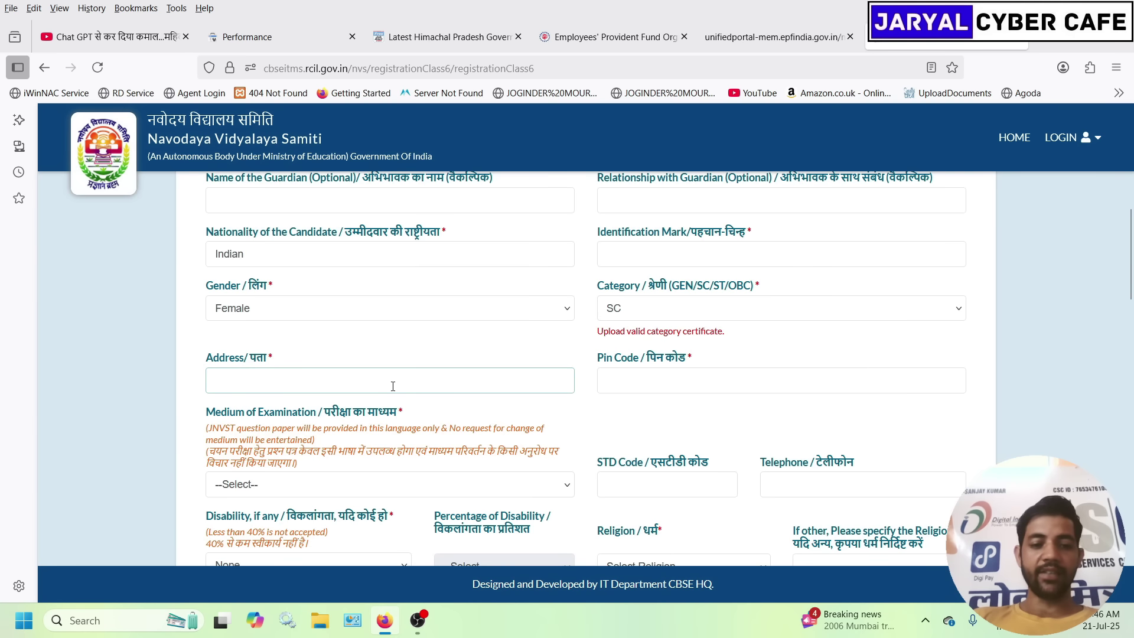
pyautogui.click(626, 387)
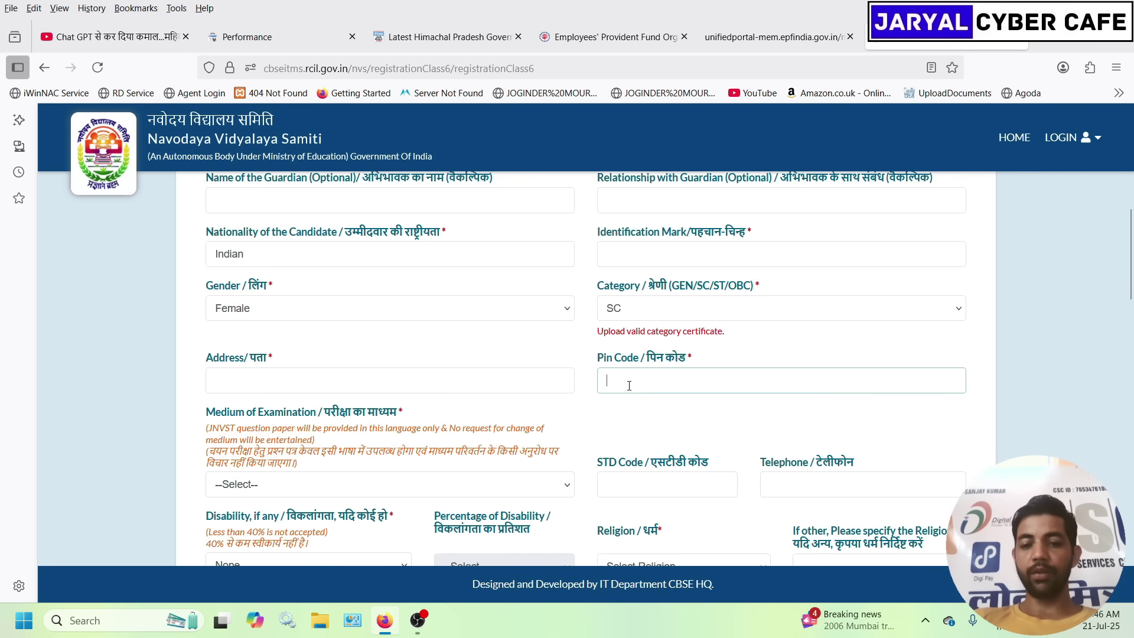
pyautogui.scroll(-3, 1056, 293)
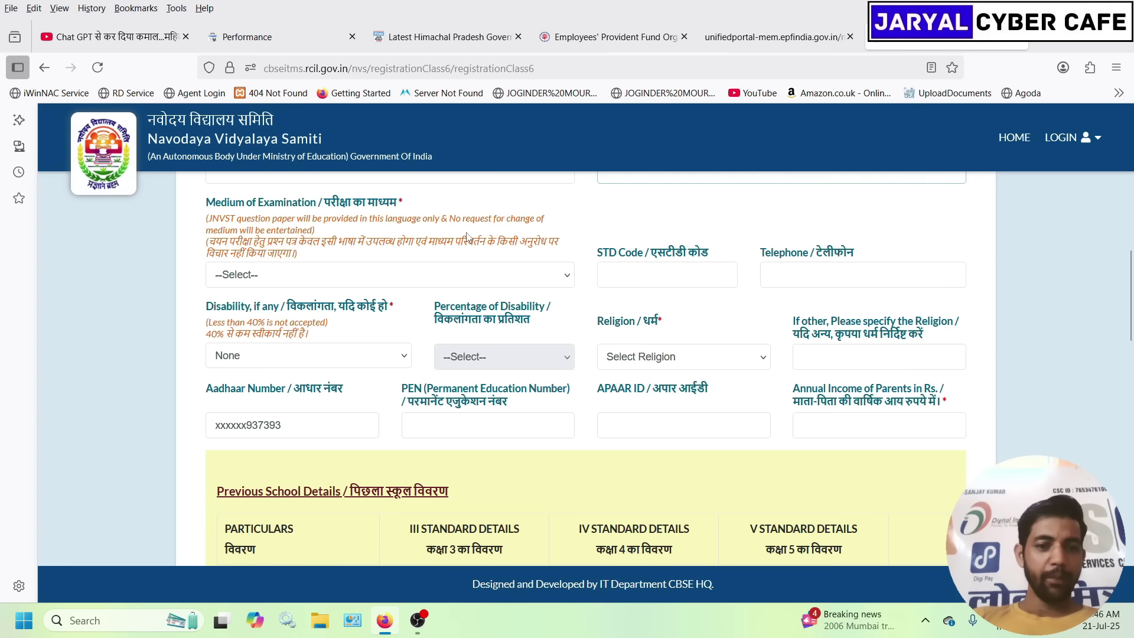
# - Set the medium of examination to HINDI and leave the candidate's disability at None
pyautogui.click(298, 276)
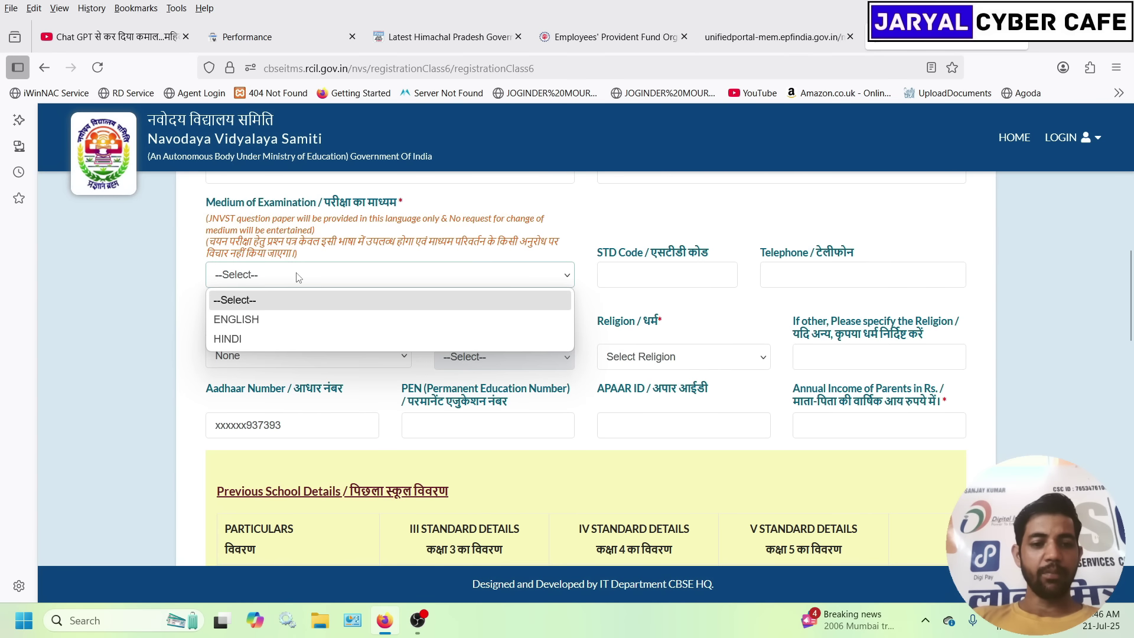
pyautogui.click(276, 344)
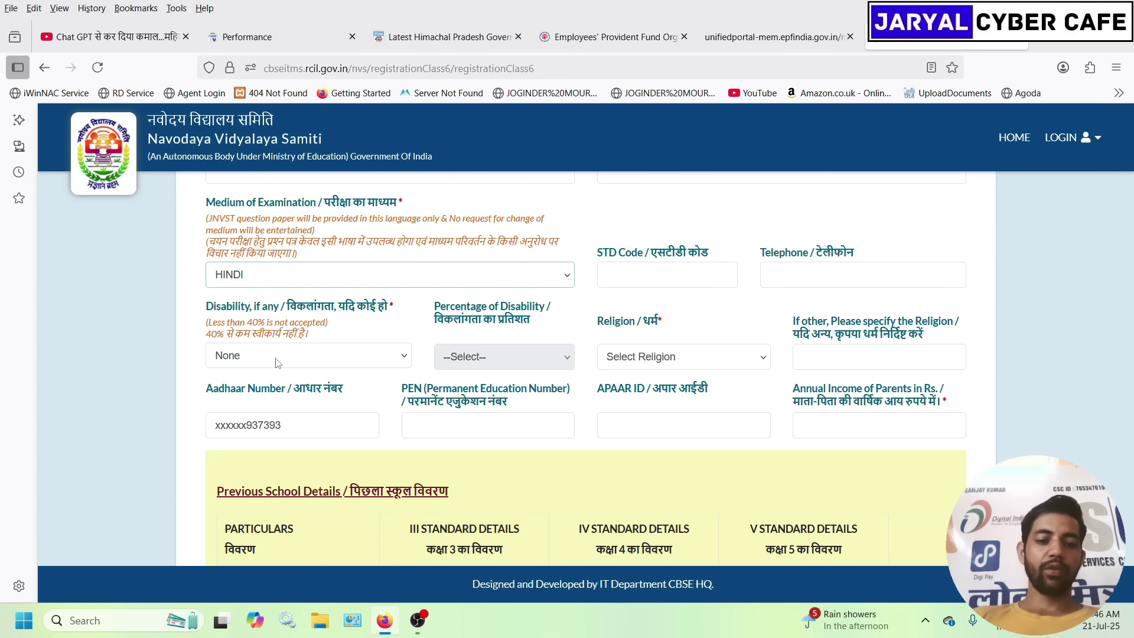
pyautogui.click(278, 357)
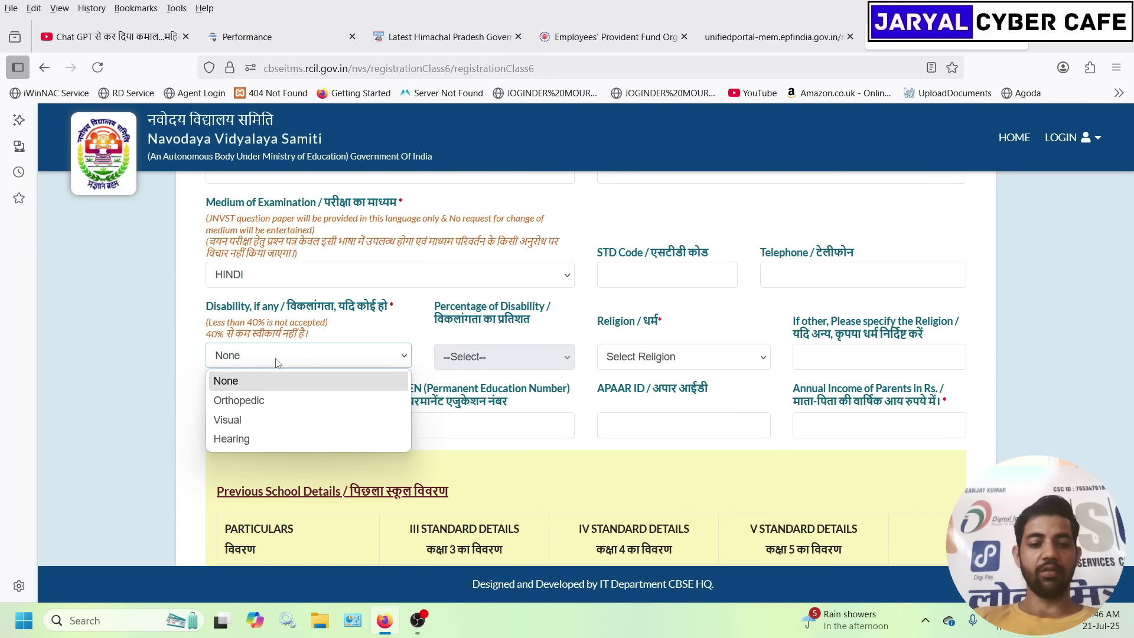
pyautogui.click(303, 357)
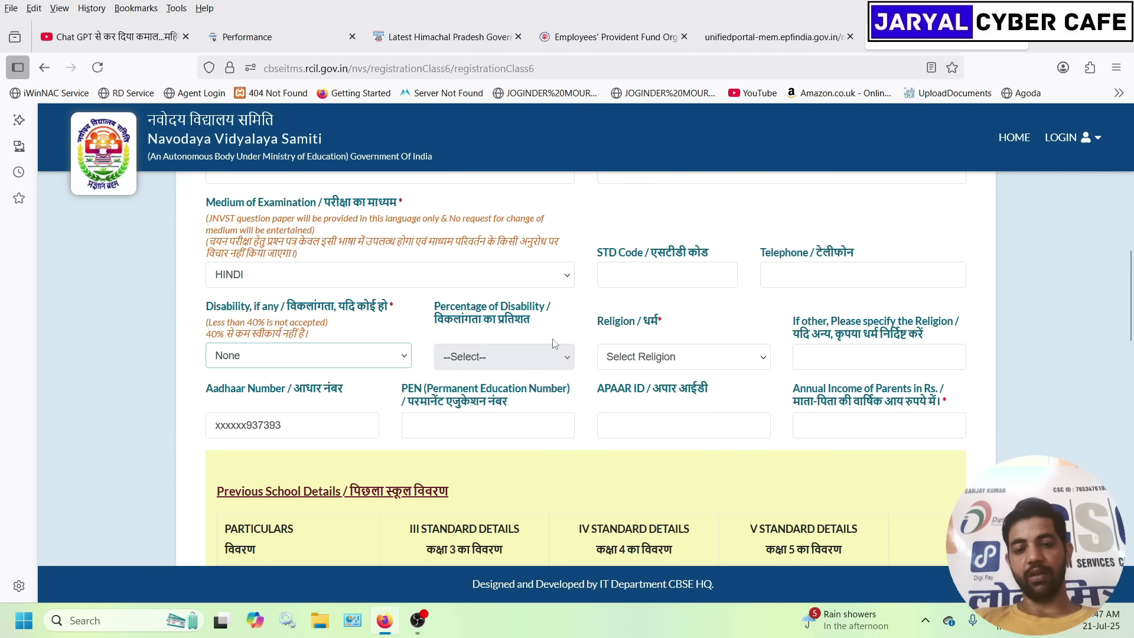
# - Set the candidate's religion to Hinduism
pyautogui.click(669, 363)
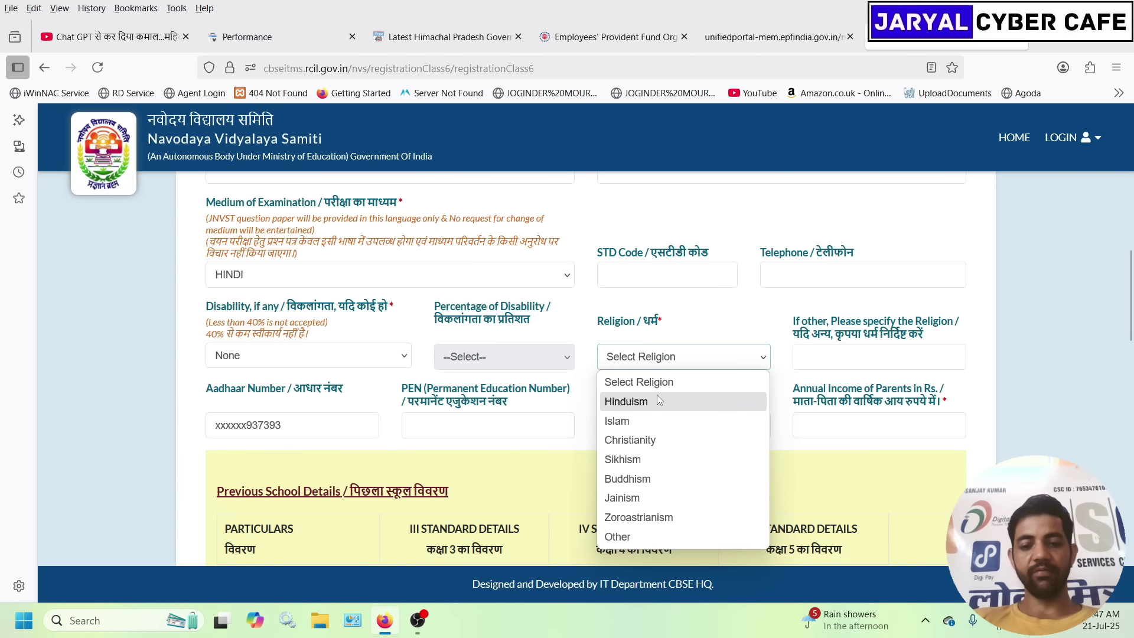
pyautogui.click(657, 395)
# - Examine the PEN, APAAR ID and annual income fields, plus the village and school name fields for classes III to V
pyautogui.click(512, 432)
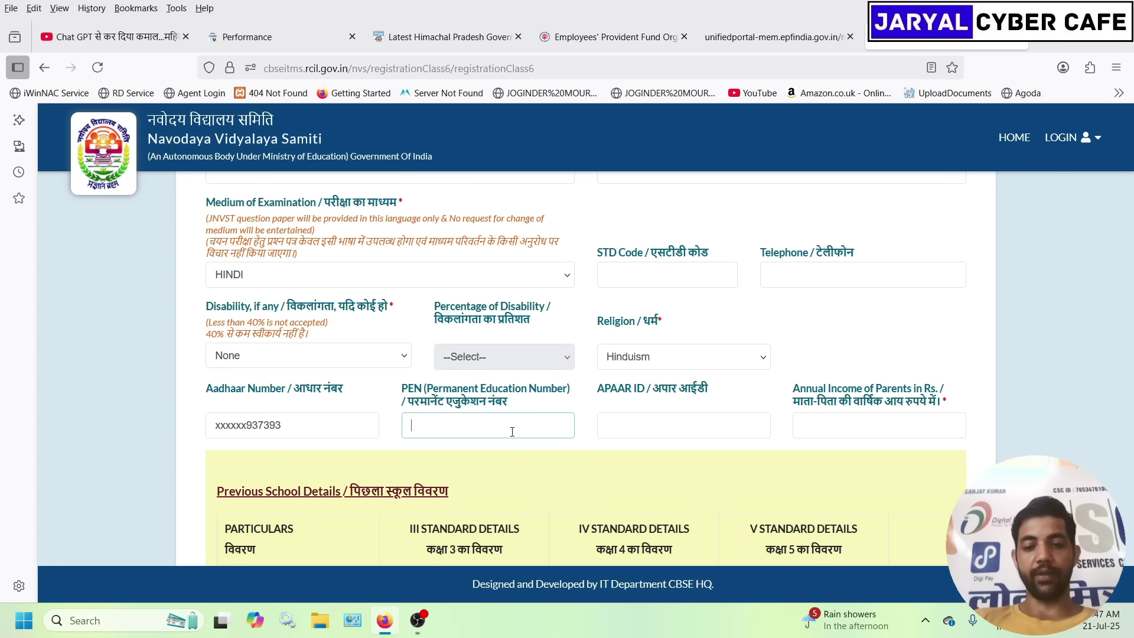
pyautogui.click(685, 428)
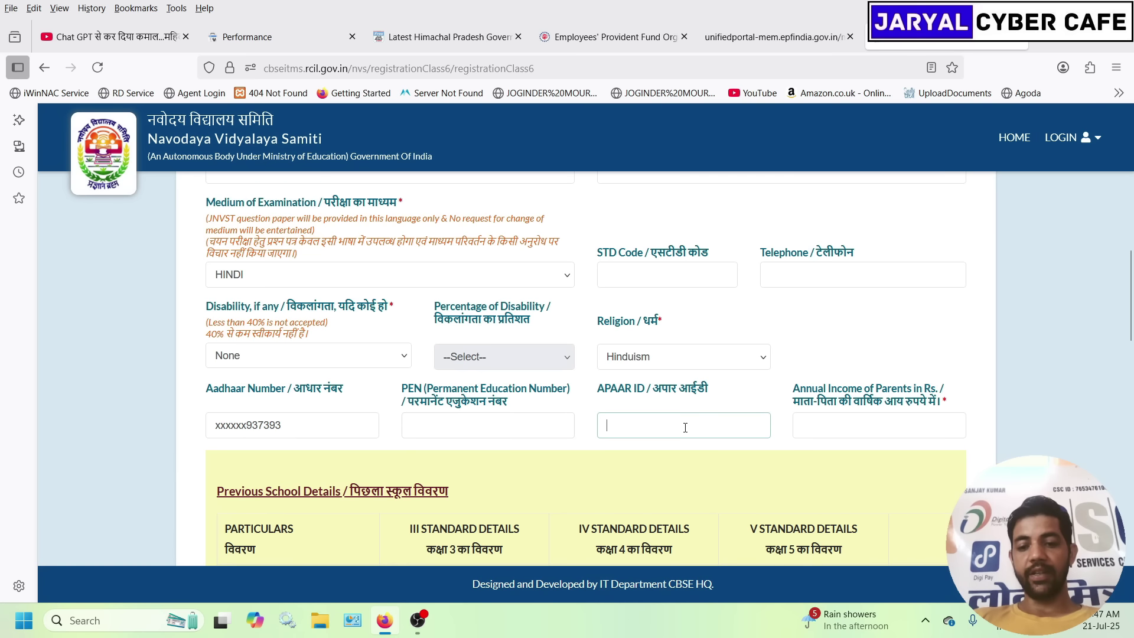
pyautogui.click(829, 432)
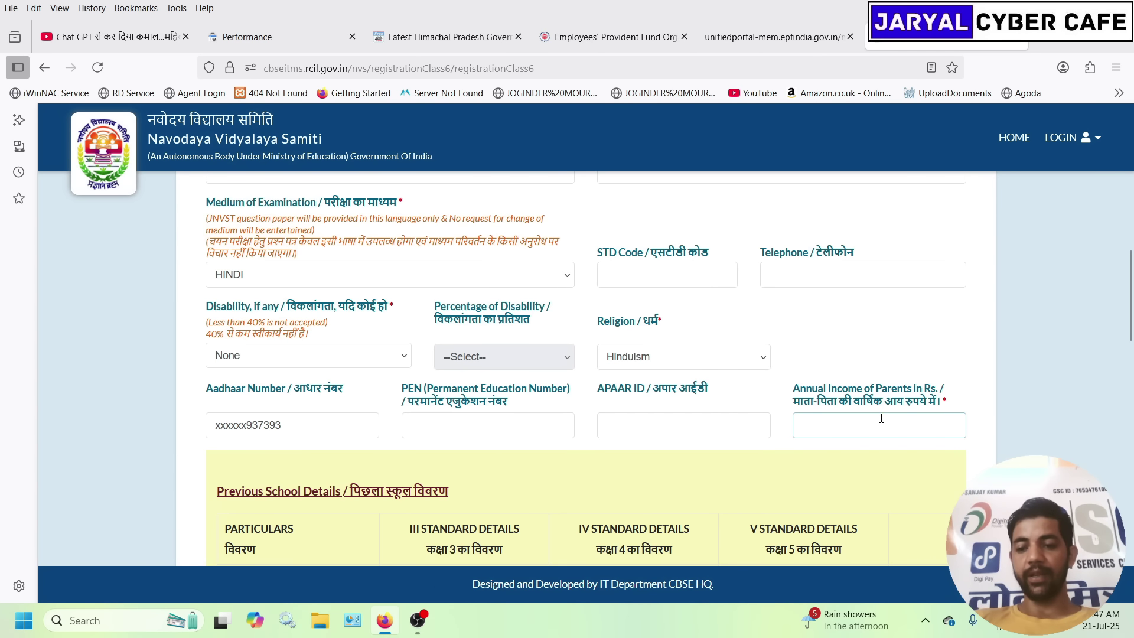
pyautogui.moveTo(1130, 301); pyautogui.dragTo(1131, 354)
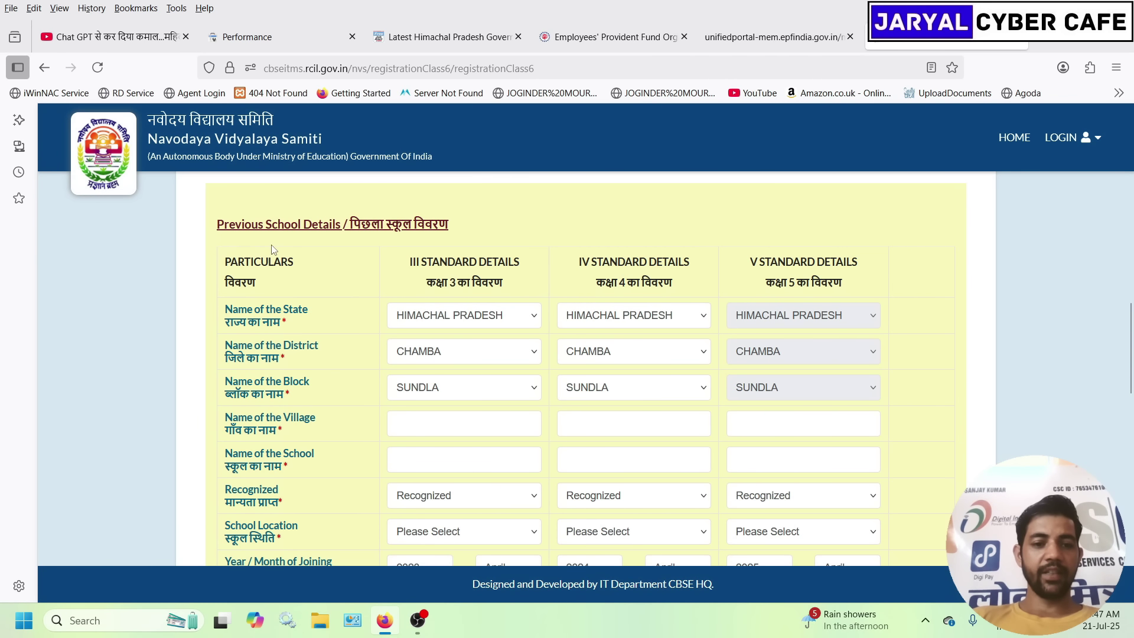
pyautogui.click(455, 424)
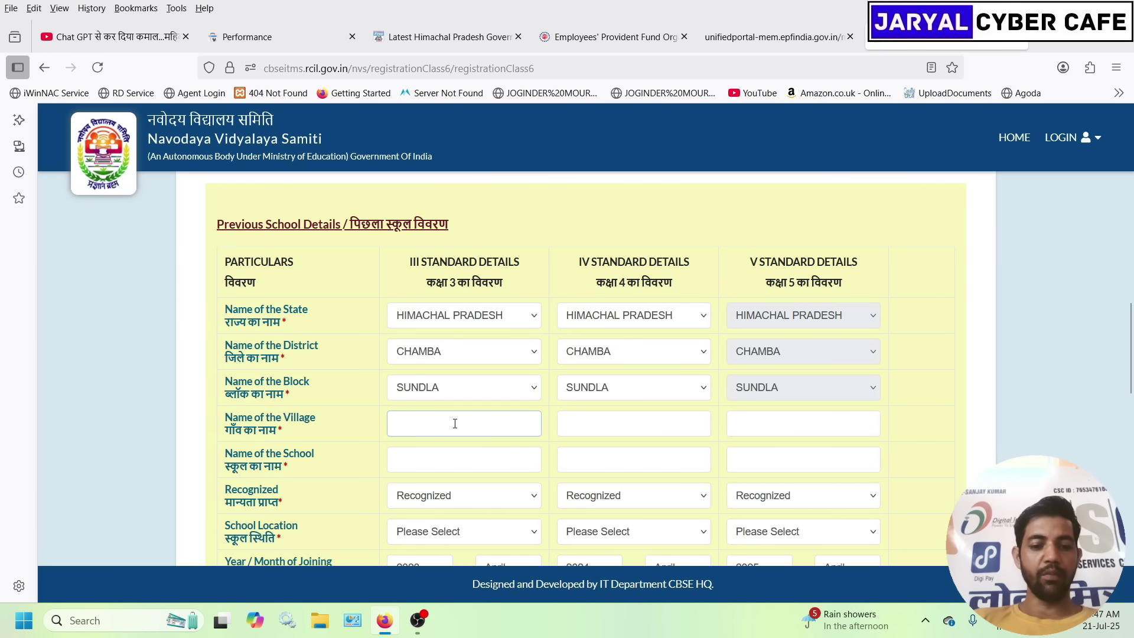
pyautogui.click(454, 424)
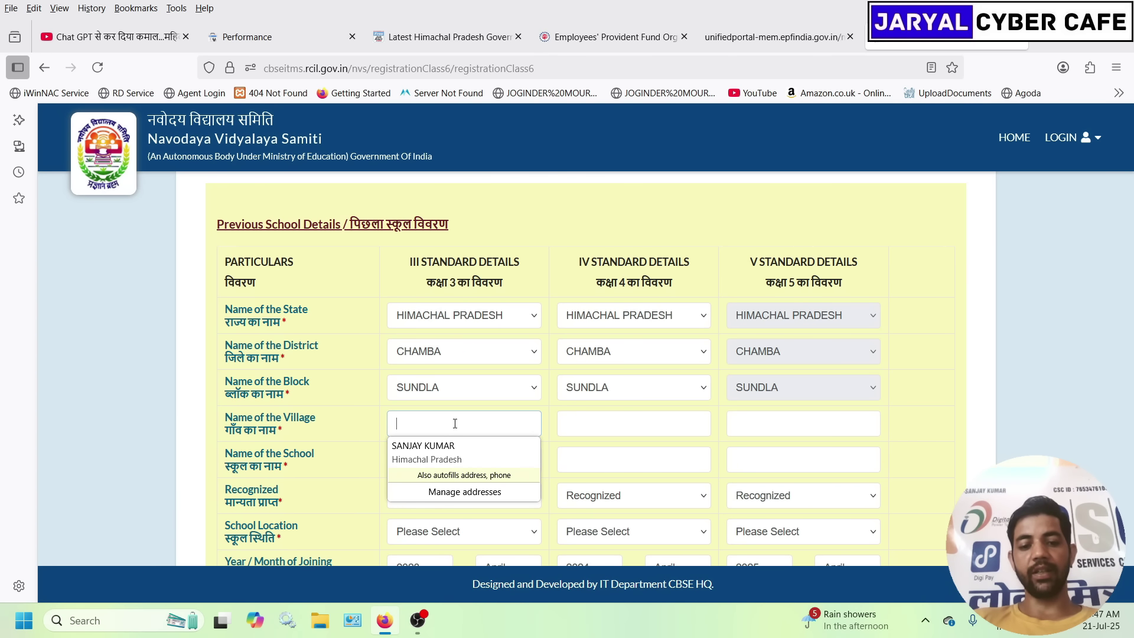
pyautogui.click(455, 423)
pyautogui.click(595, 424)
pyautogui.click(772, 416)
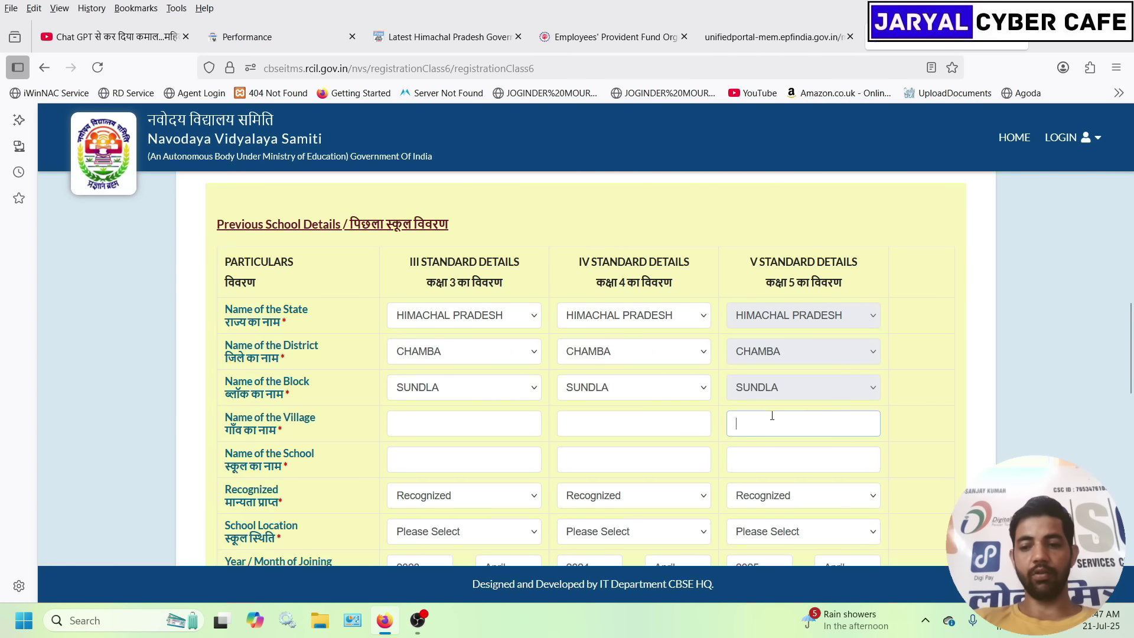
pyautogui.scroll(-2, 1087, 354)
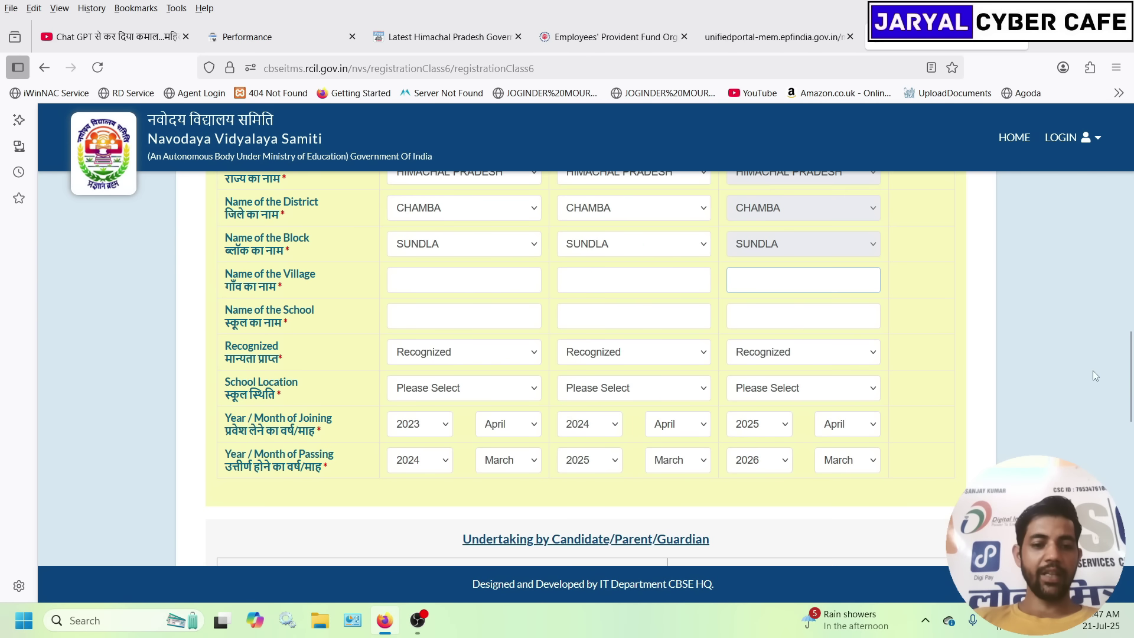
pyautogui.click(402, 326)
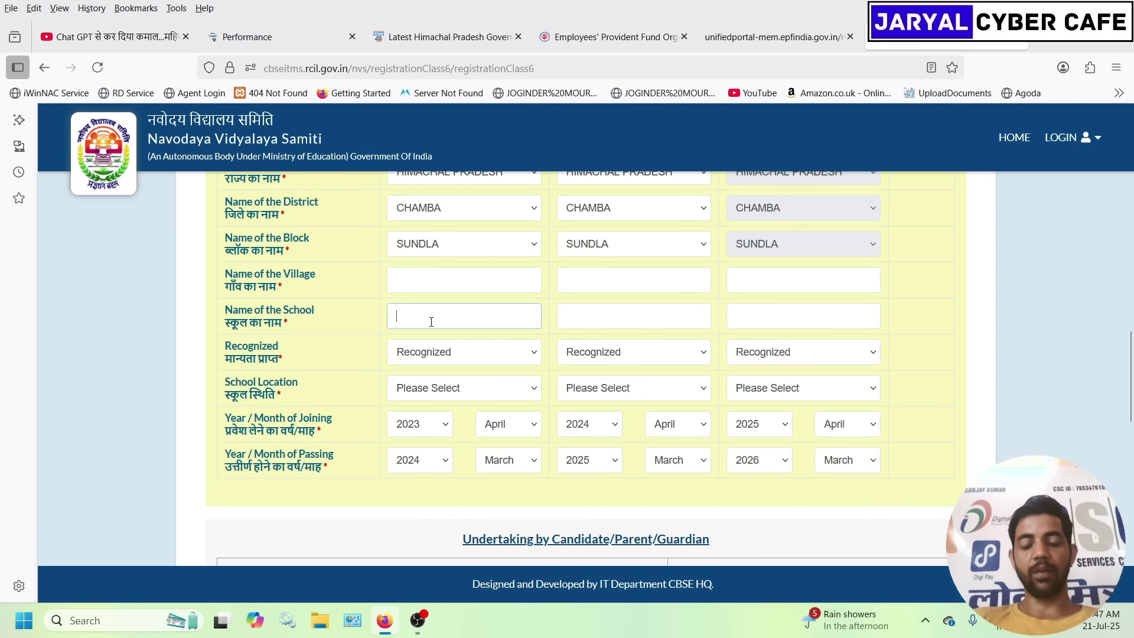
pyautogui.click(602, 310)
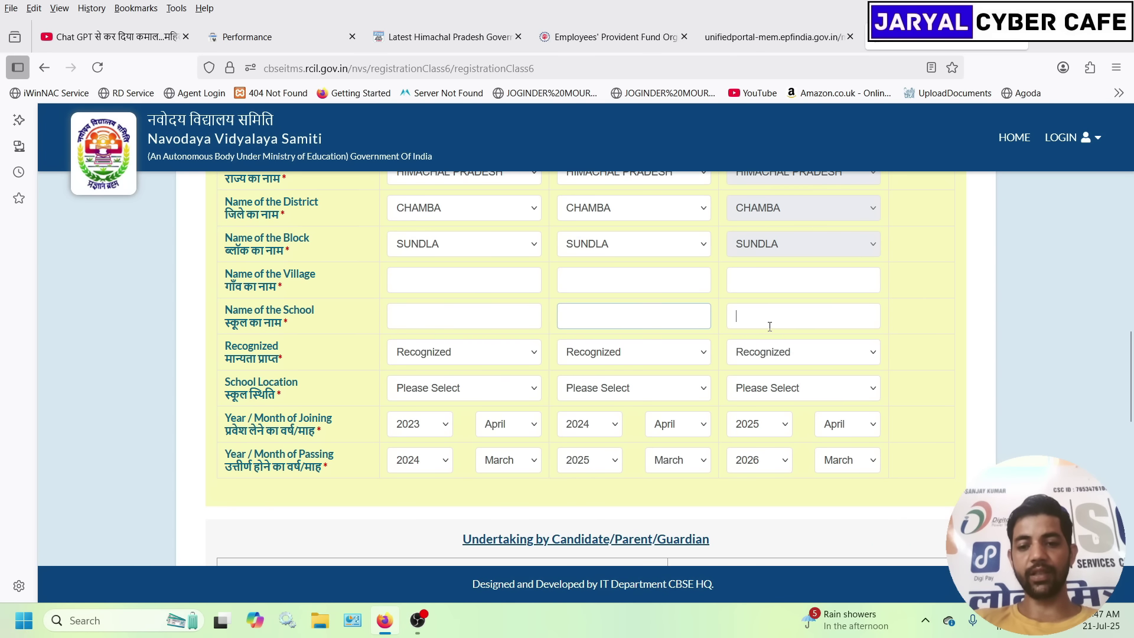
pyautogui.press('Tab')
# - Set the school location to Rural for classes III, IV and V in the previous school details
pyautogui.click(463, 389)
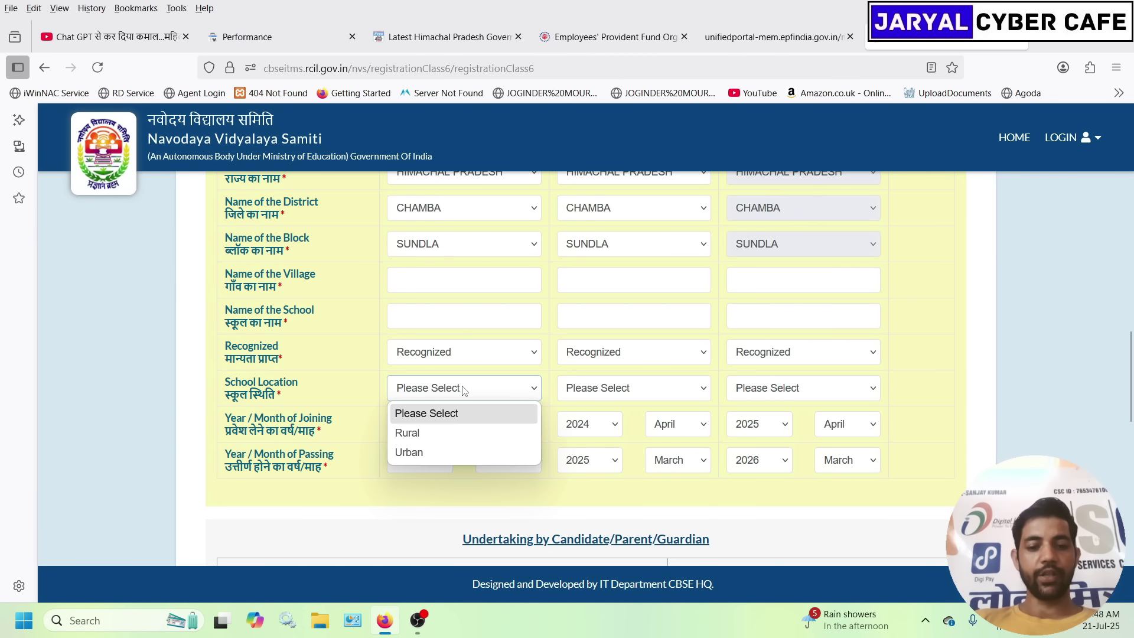
pyautogui.click(435, 433)
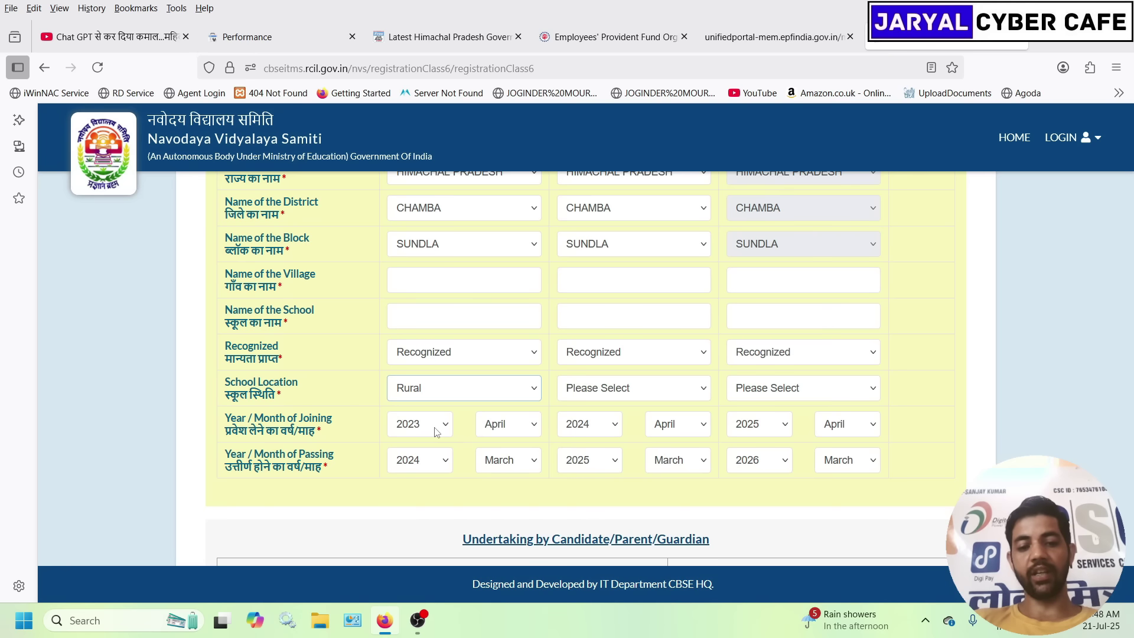
pyautogui.click(628, 391)
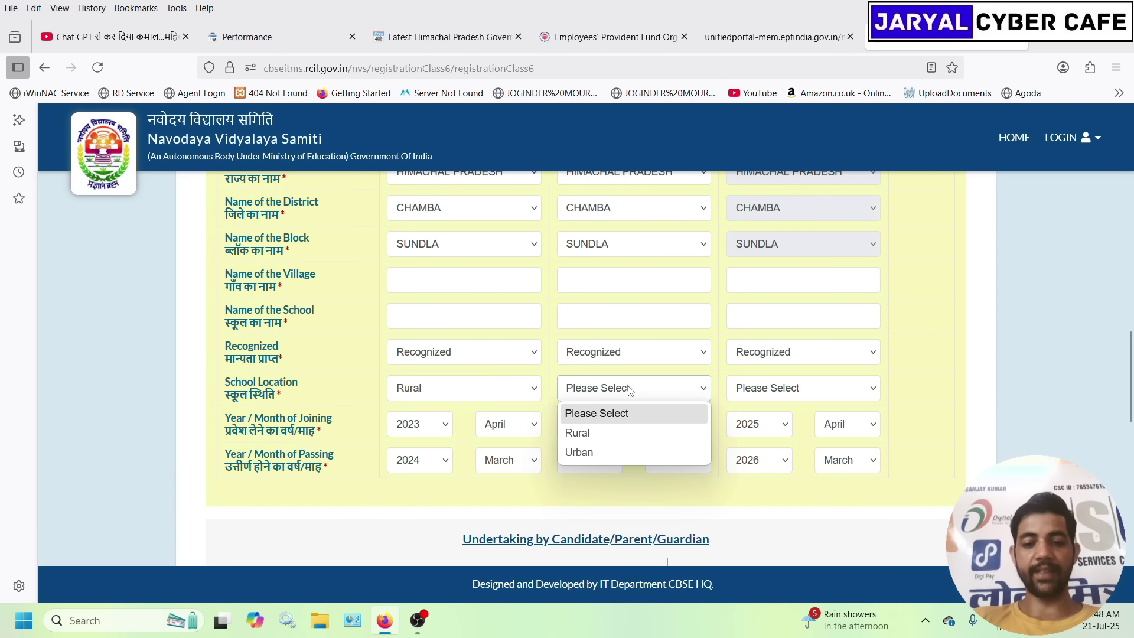
pyautogui.click(605, 432)
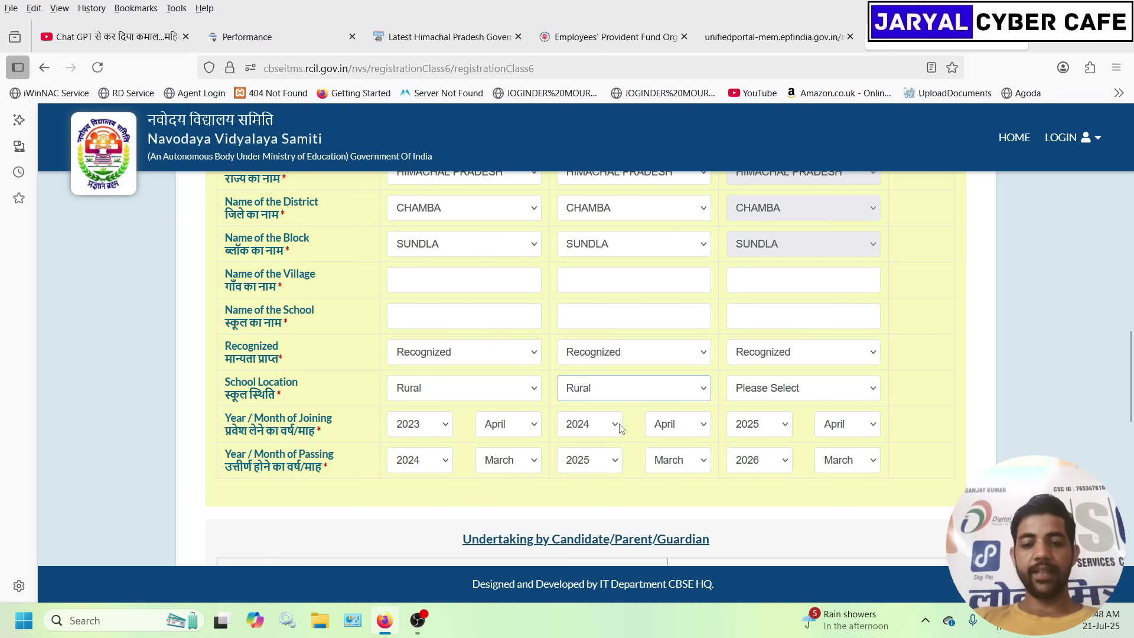
pyautogui.click(780, 395)
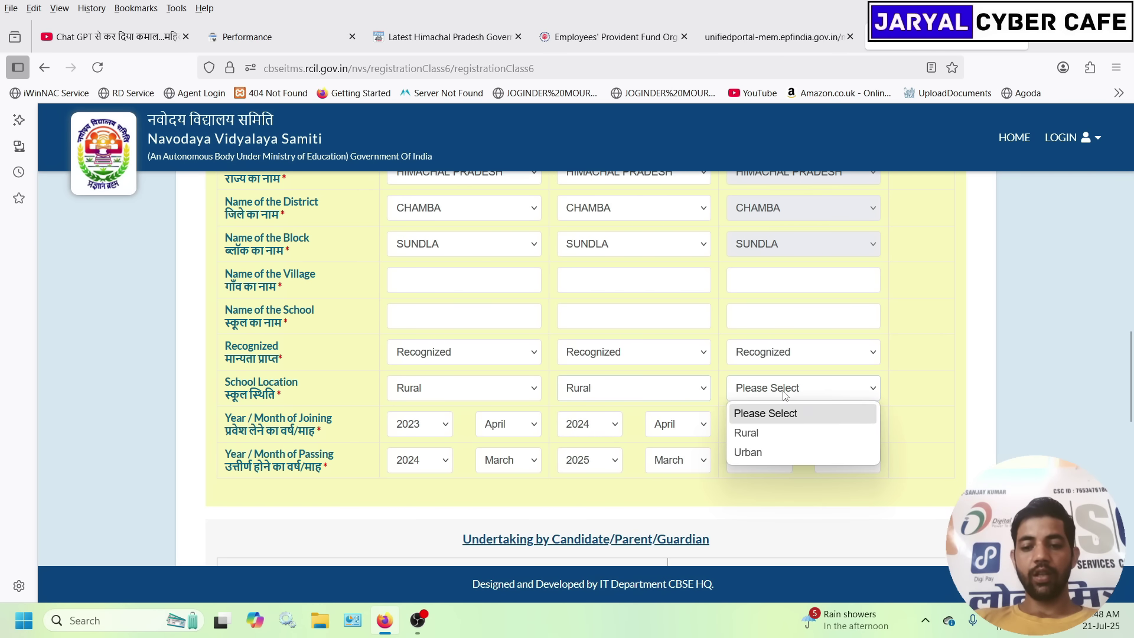
pyautogui.click(773, 434)
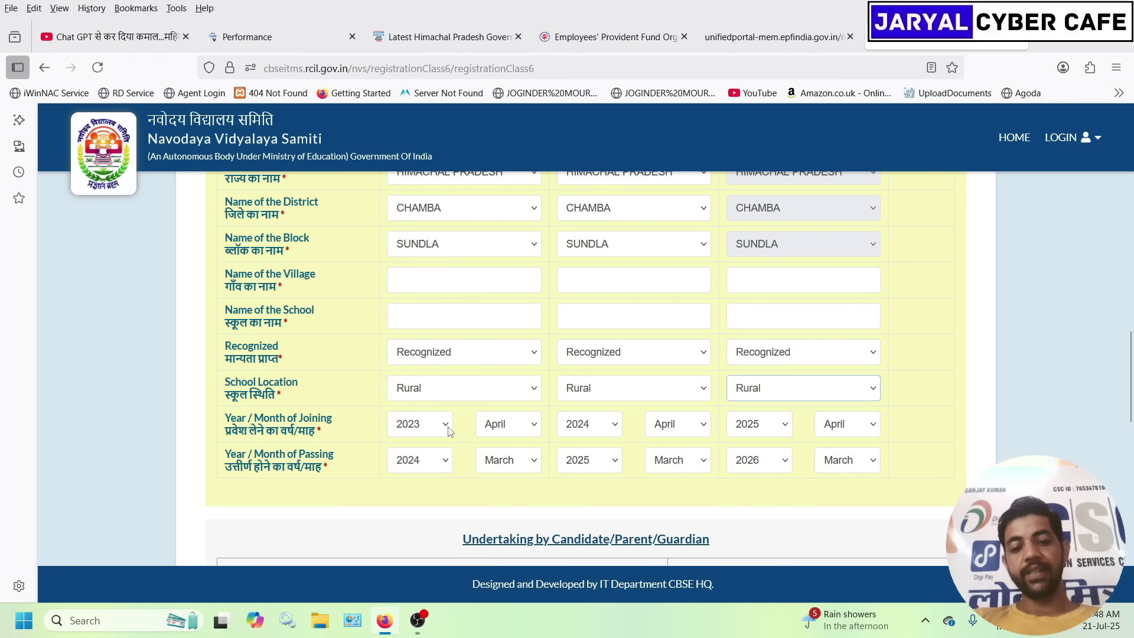
# - Set the class III joining month to February and its year and month of passing to December 2023
pyautogui.click(523, 429)
pyautogui.click(518, 217)
pyautogui.click(420, 460)
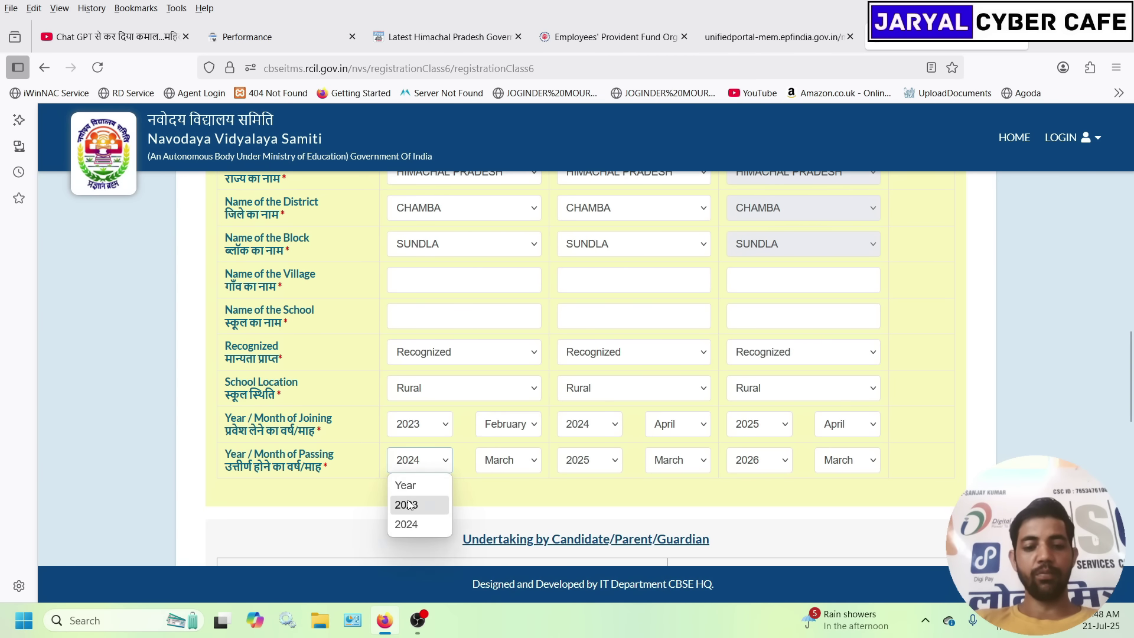
pyautogui.click(421, 504)
pyautogui.press('Tab')
pyautogui.press('d')
# - Set the joining month to February for classes IV and V, and the class IV passing date to December 2024
pyautogui.click(696, 430)
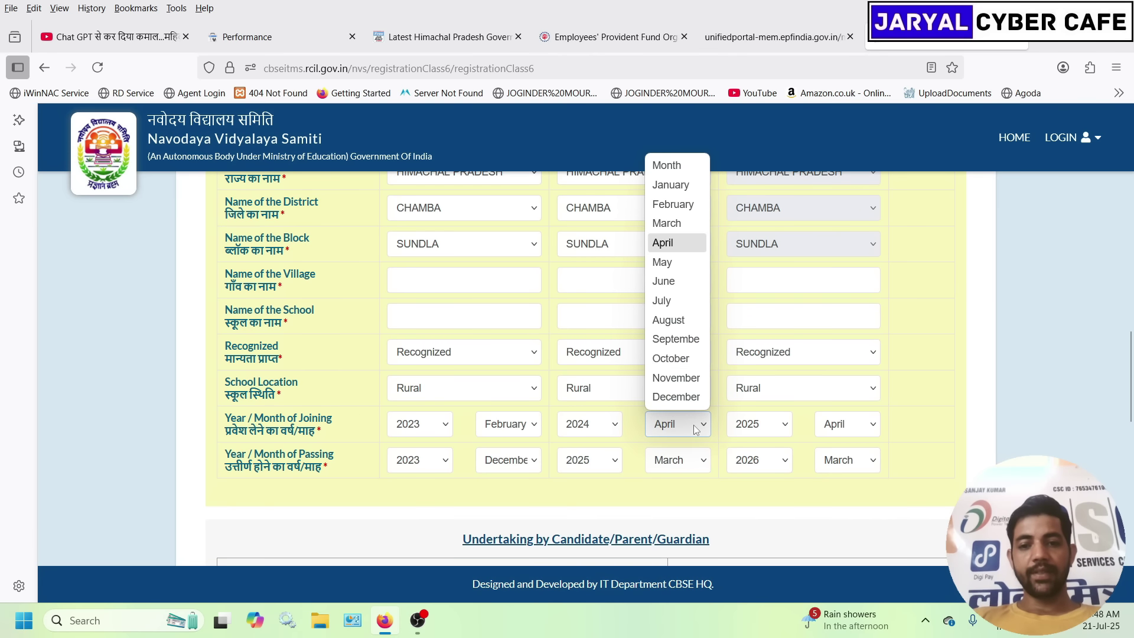
pyautogui.click(672, 203)
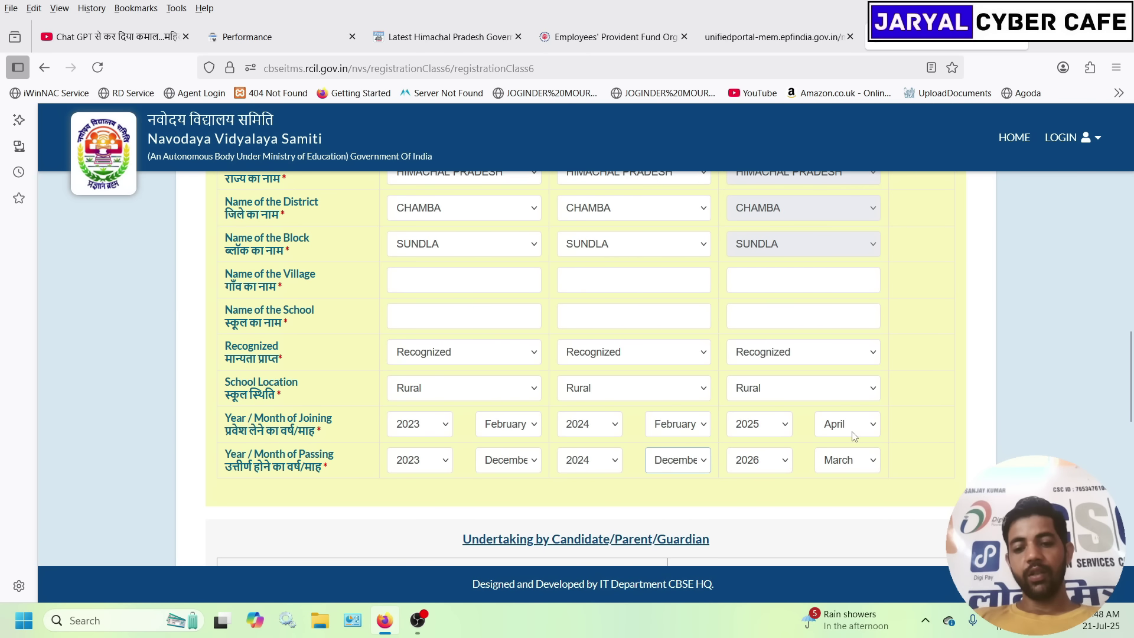
pyautogui.click(852, 430)
pyautogui.click(855, 204)
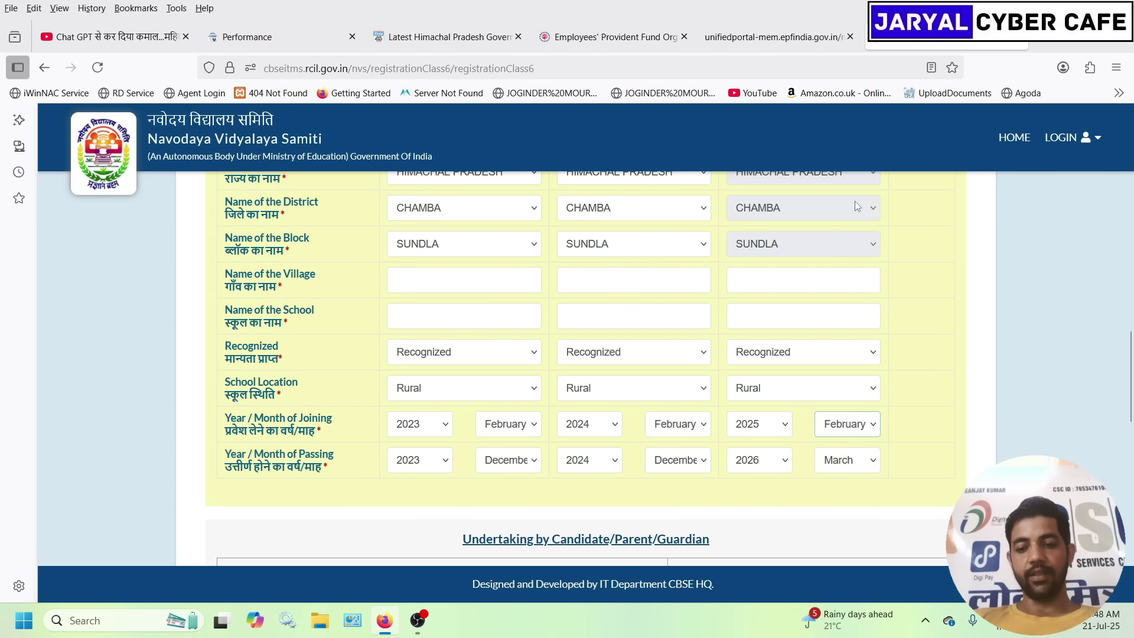
# - Review the undertaking and the upload sections for the candidate's photo, candidate's and parent's signatures, and category certificate
pyautogui.scroll(-5, 780, 446)
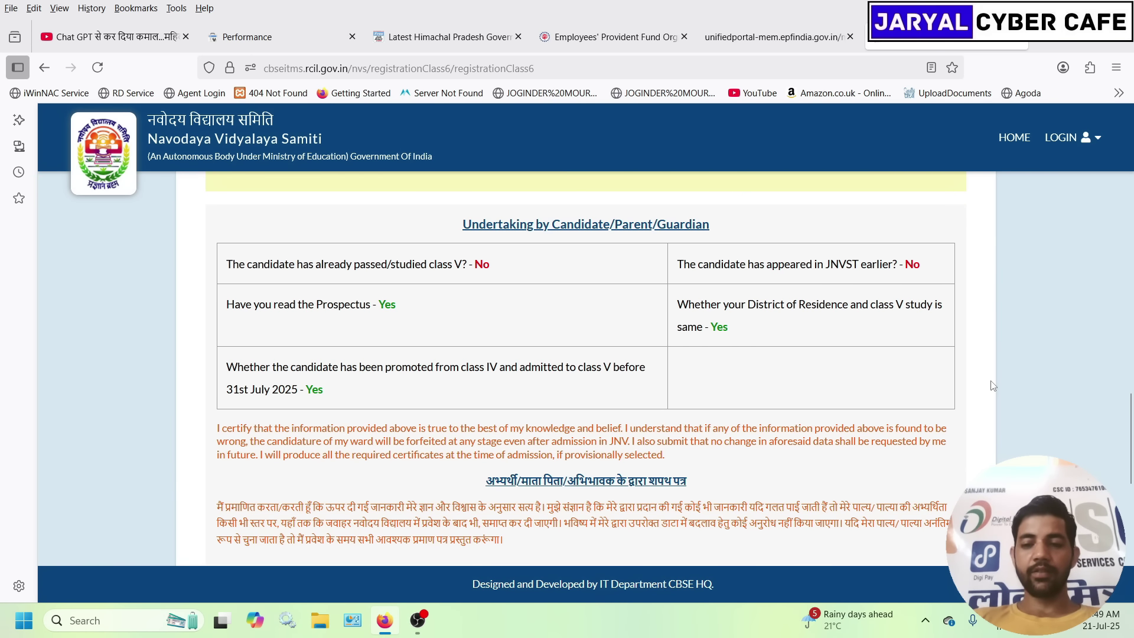
pyautogui.scroll(-4, 785, 362)
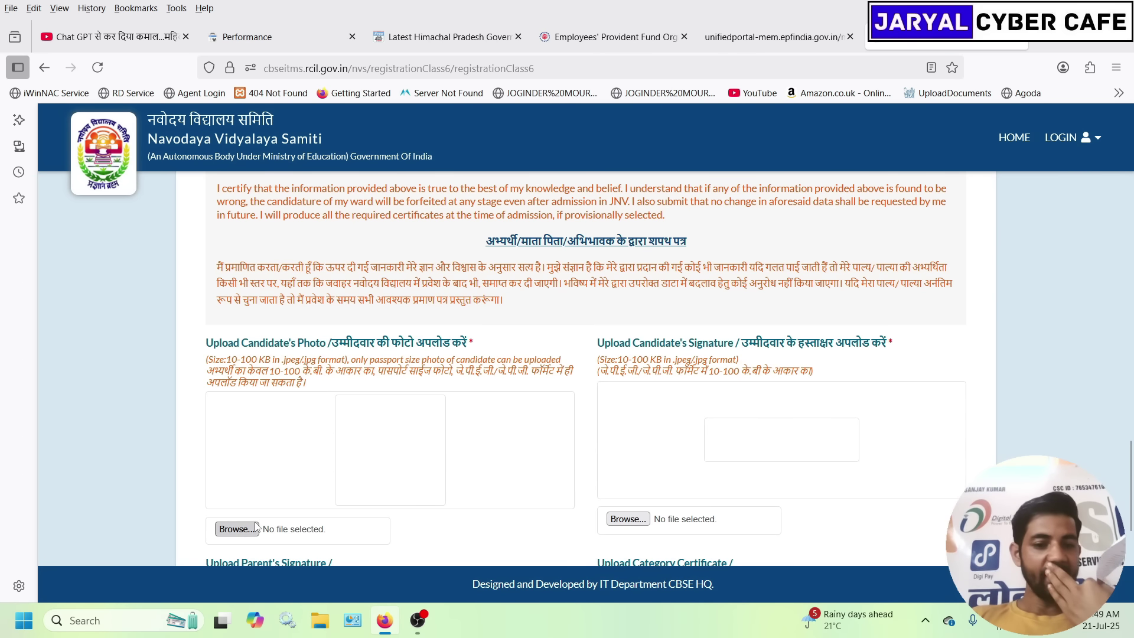
pyautogui.click(237, 528)
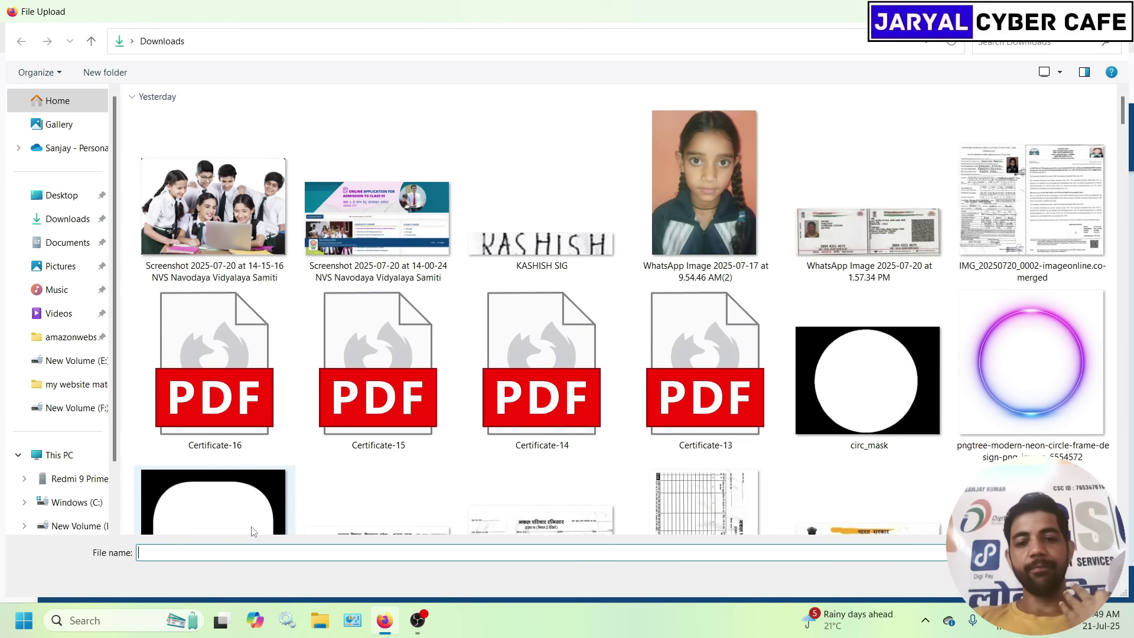
pyautogui.press('Escape')
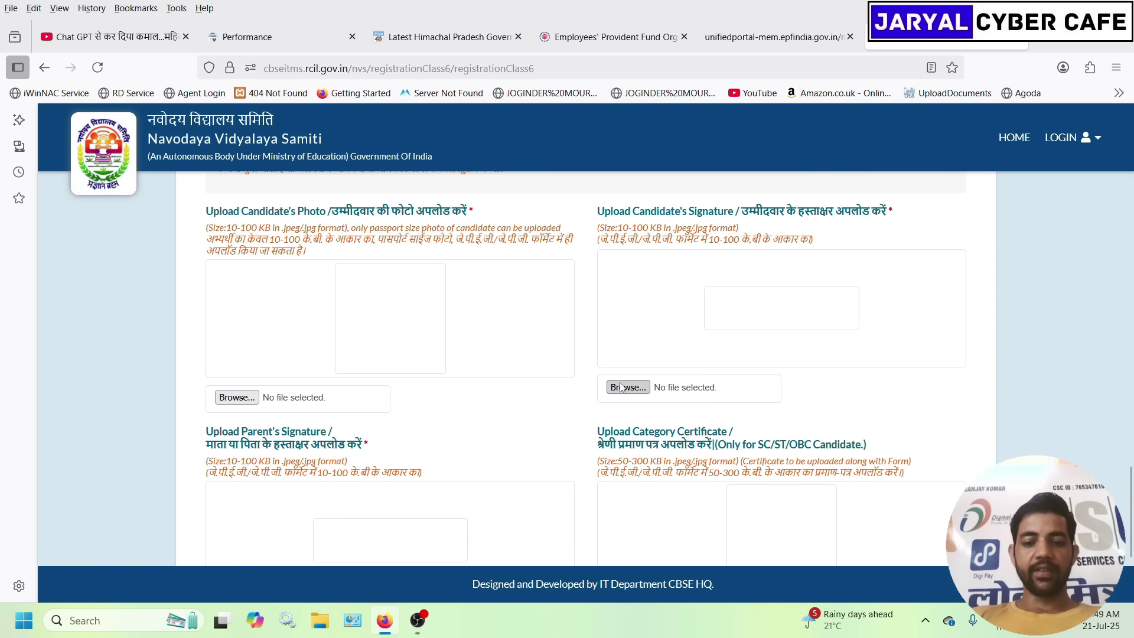
pyautogui.scroll(-3, 623, 390)
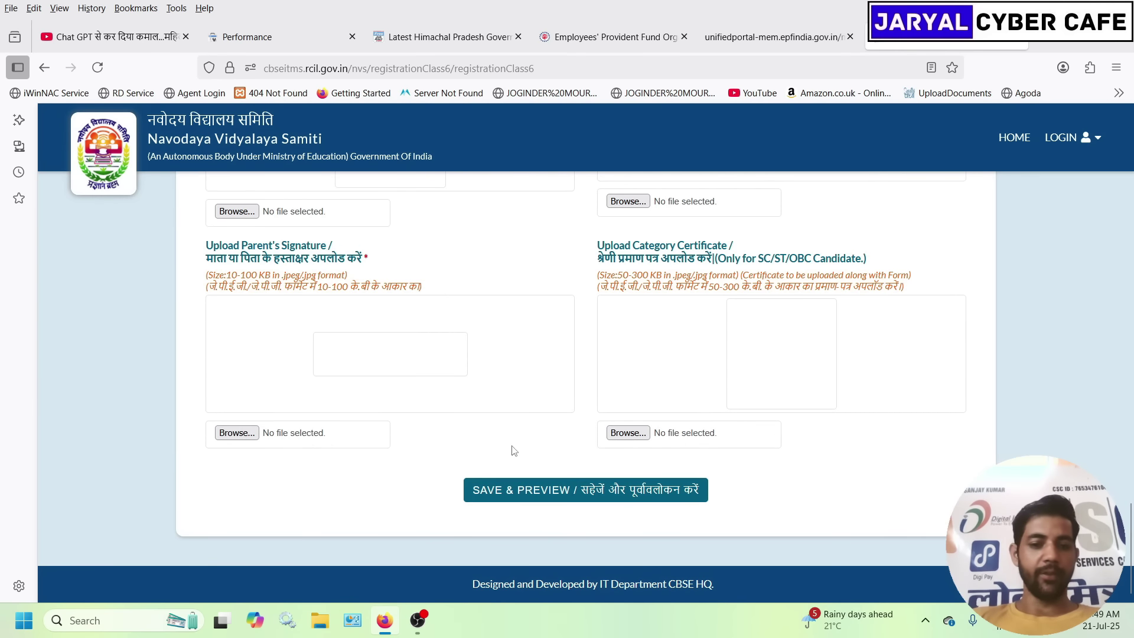
pyautogui.click(238, 433)
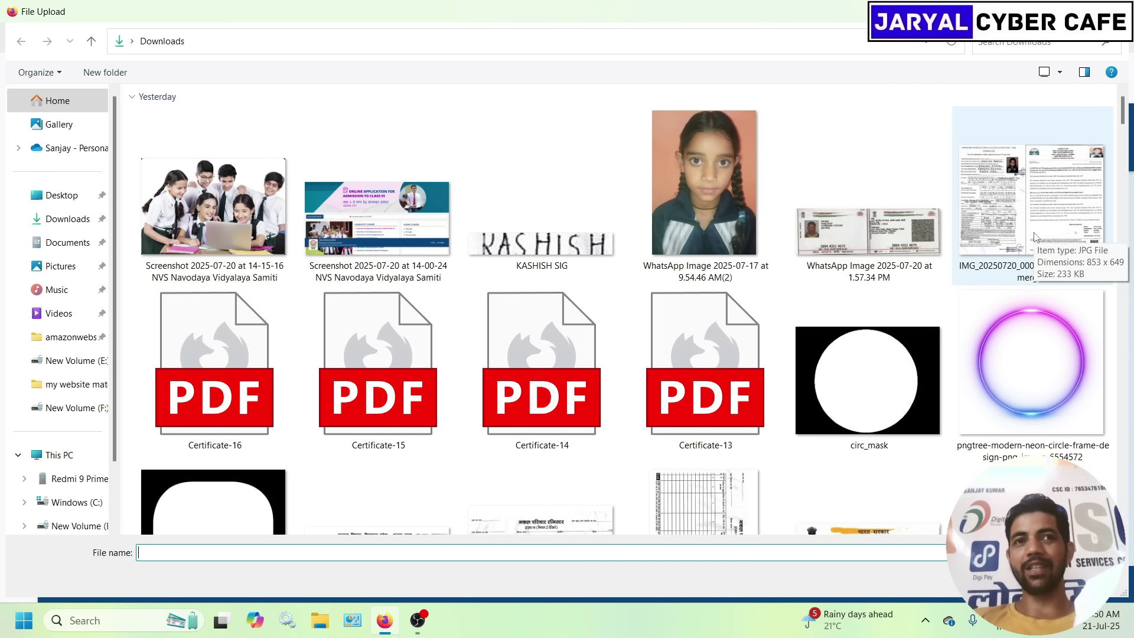
pyautogui.press('Escape')
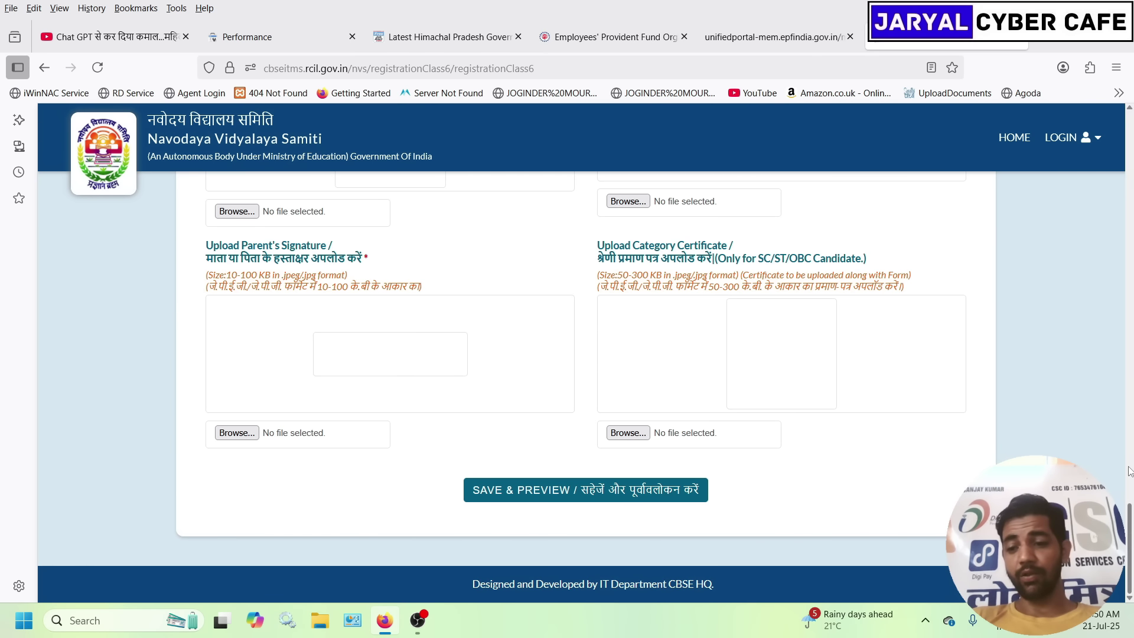
pyautogui.moveTo(1132, 535)
pyautogui.mouseDown()
pyautogui.moveTo(1130, 490)
pyautogui.moveTo(1132, 552)
pyautogui.mouseUp()
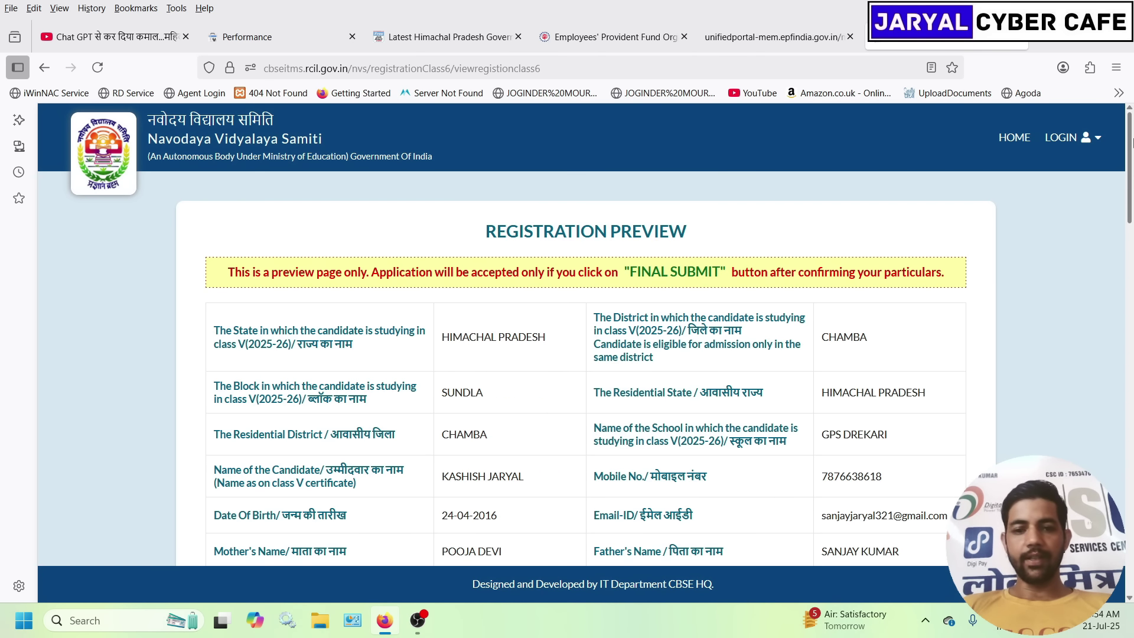
# - Check the registration preview through to its end and make the final submission of the application
pyautogui.moveTo(1132, 147); pyautogui.dragTo(1131, 513)
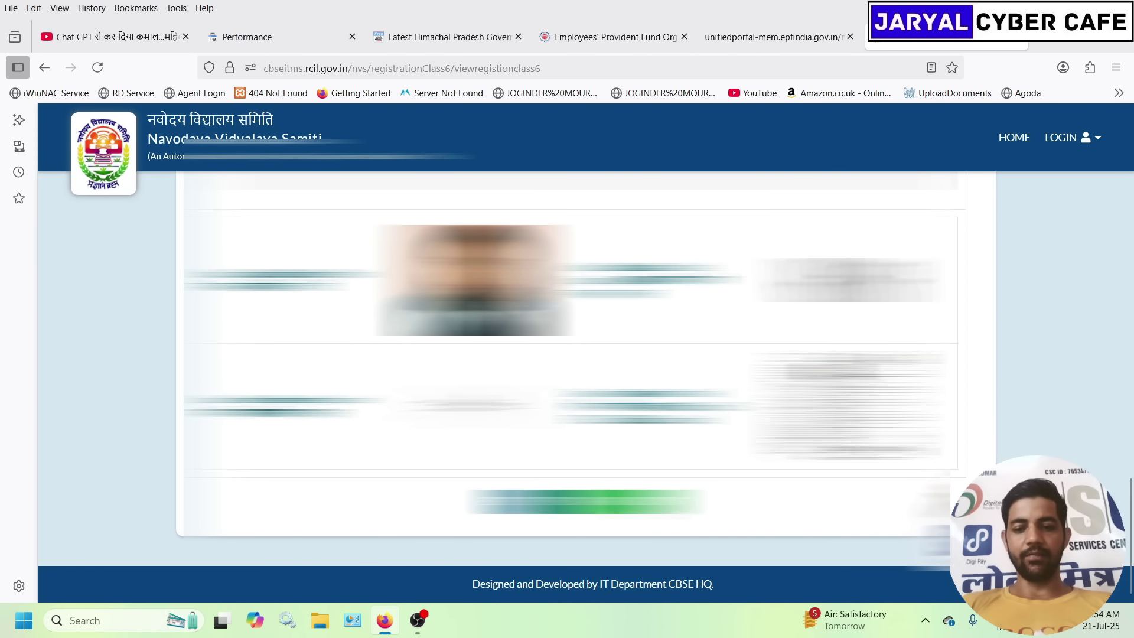
pyautogui.click(621, 501)
pyautogui.click(634, 387)
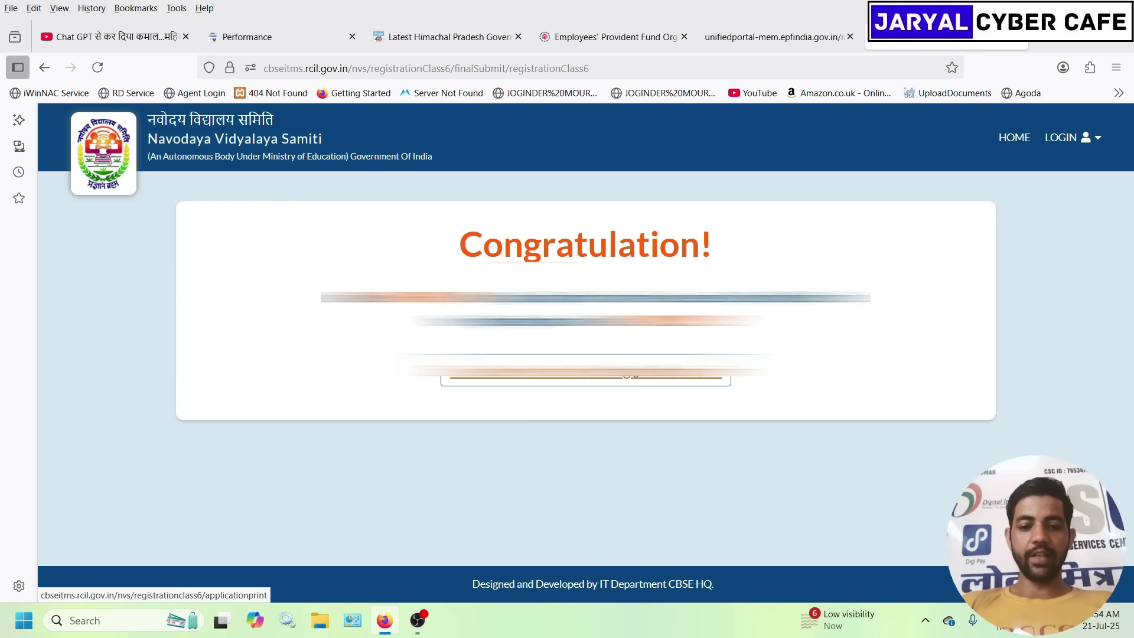
# - Open the registered Class VI (2026-27) application form and bring up its print settings
pyautogui.click(586, 371)
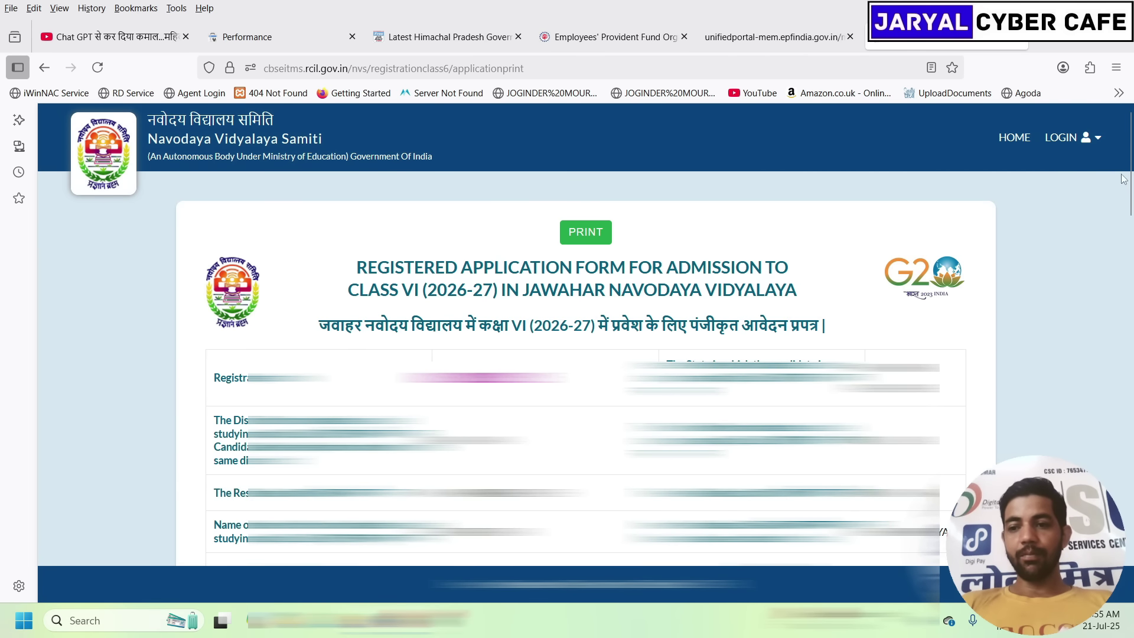
pyautogui.moveTo(1124, 178)
pyautogui.mouseDown()
pyautogui.moveTo(1132, 543)
pyautogui.moveTo(1129, 167)
pyautogui.mouseUp()
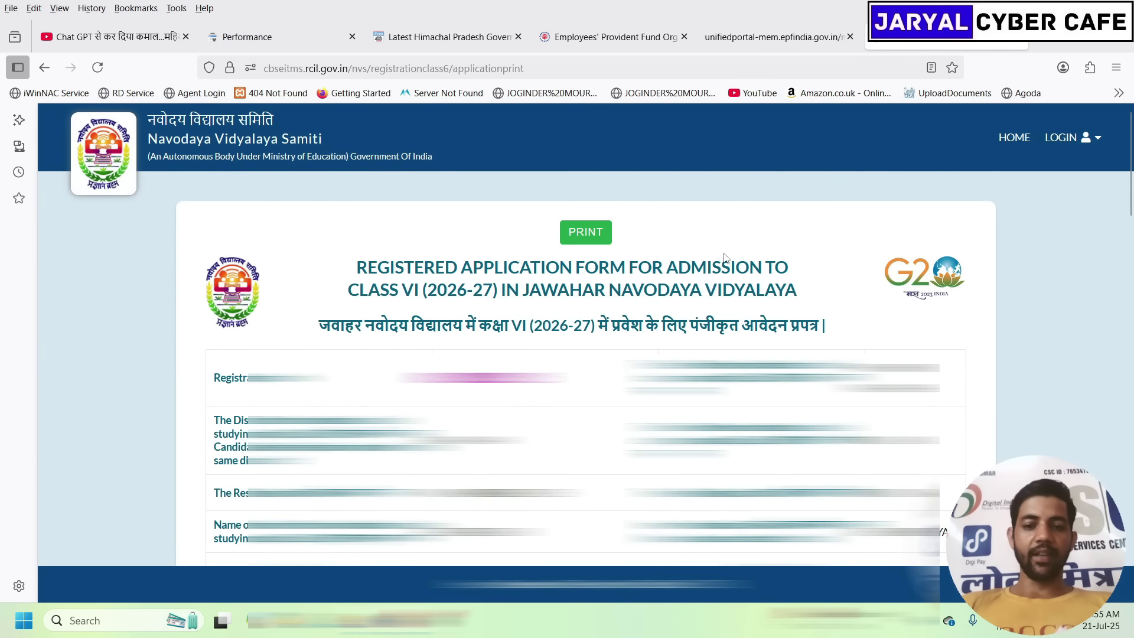
pyautogui.click(586, 232)
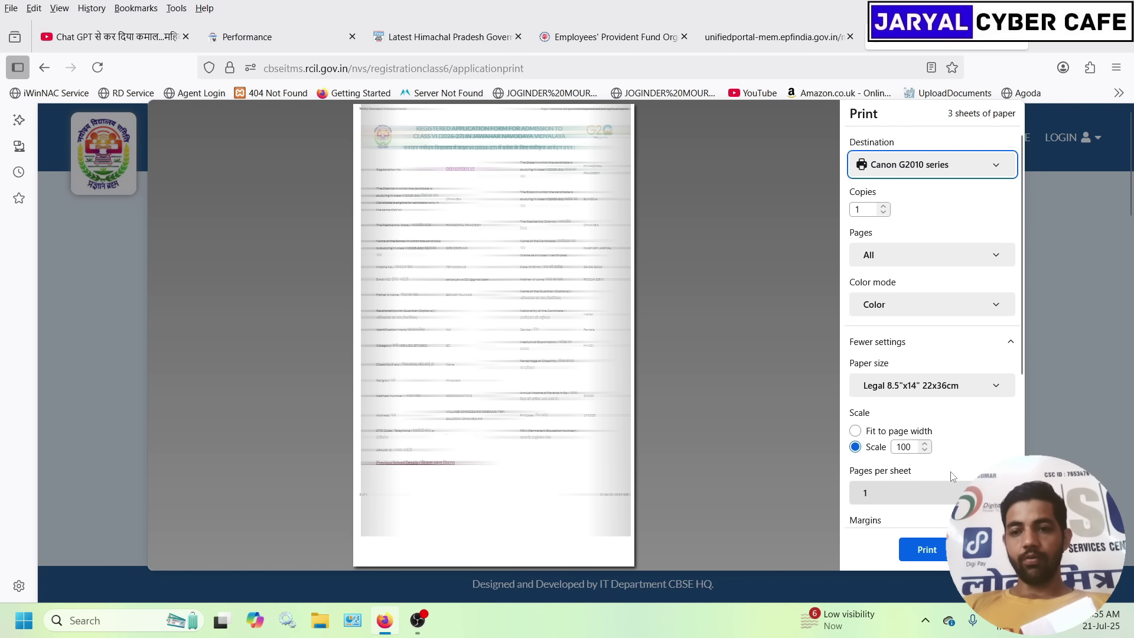
# - Set the print destination to Save to PDF and enter a file name beginning with NAVO for the form in Documents
pyautogui.click(961, 165)
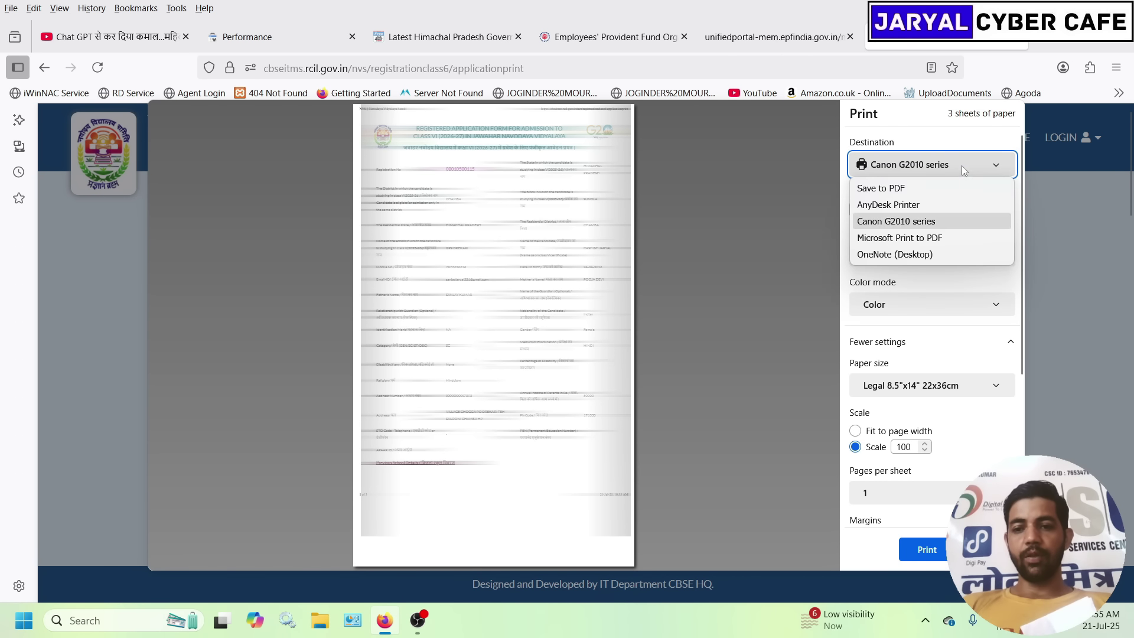
pyautogui.click(933, 192)
pyautogui.click(928, 556)
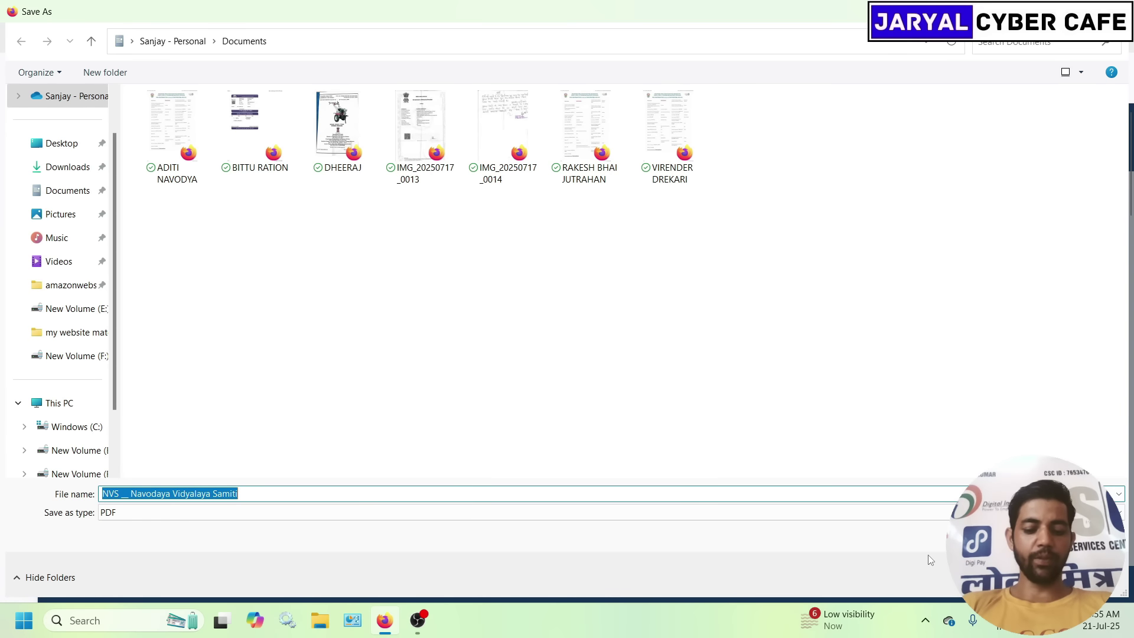
pyautogui.write('KASHISH')
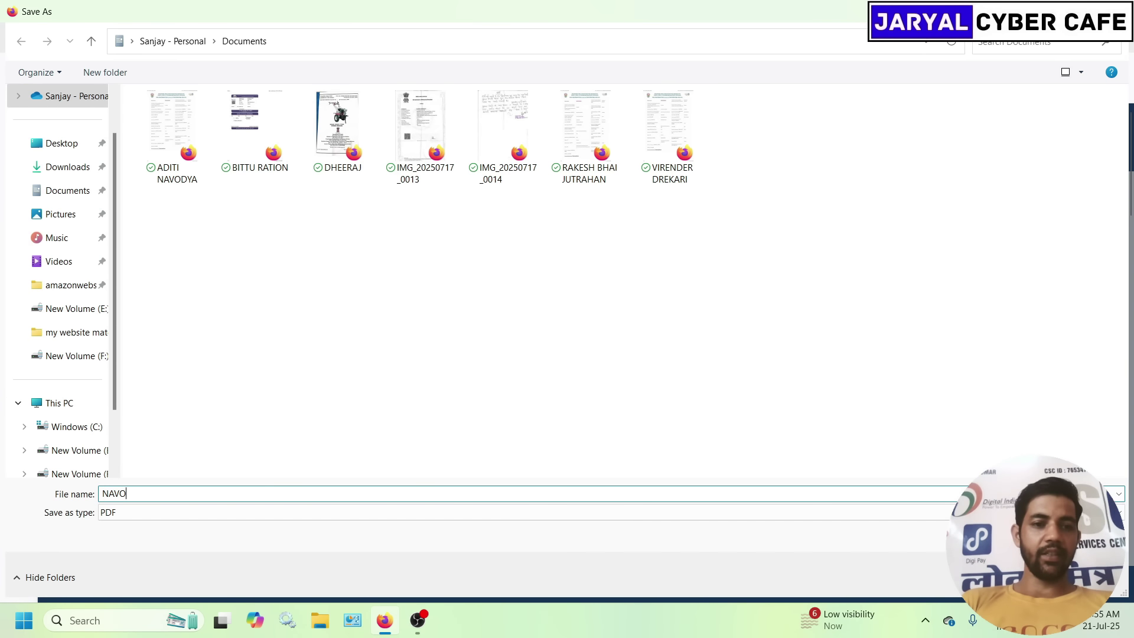